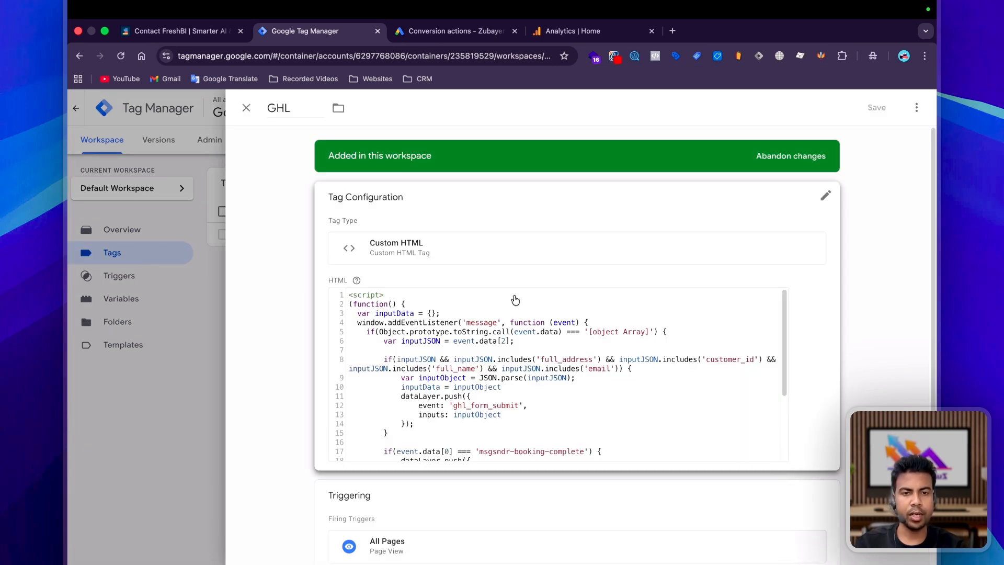
Close and save the GHL Custom HTML tag that fires on All Pages.
left_click(247, 107)
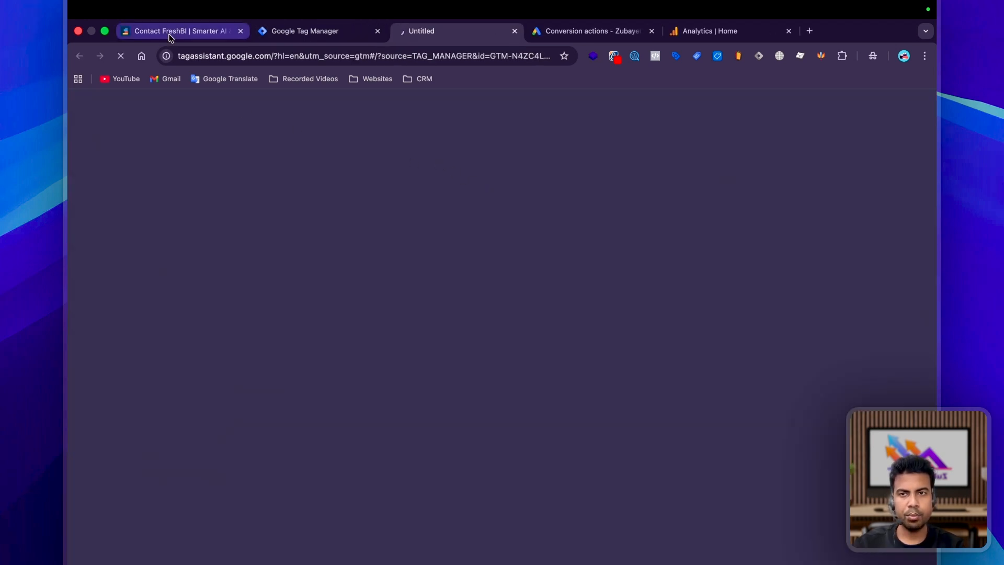
left_click(173, 31)
left_click(262, 61)
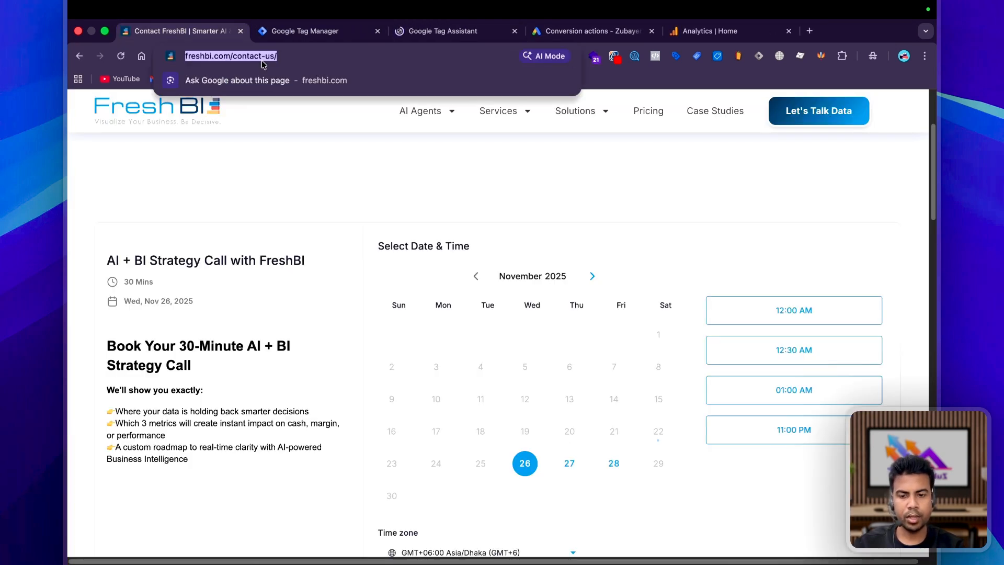
left_click(429, 31)
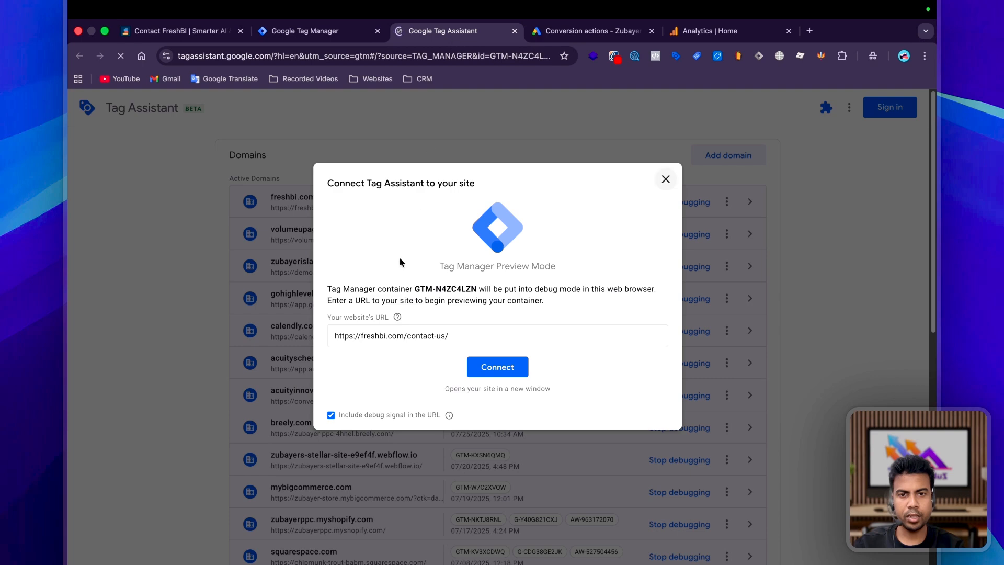
left_click(494, 368)
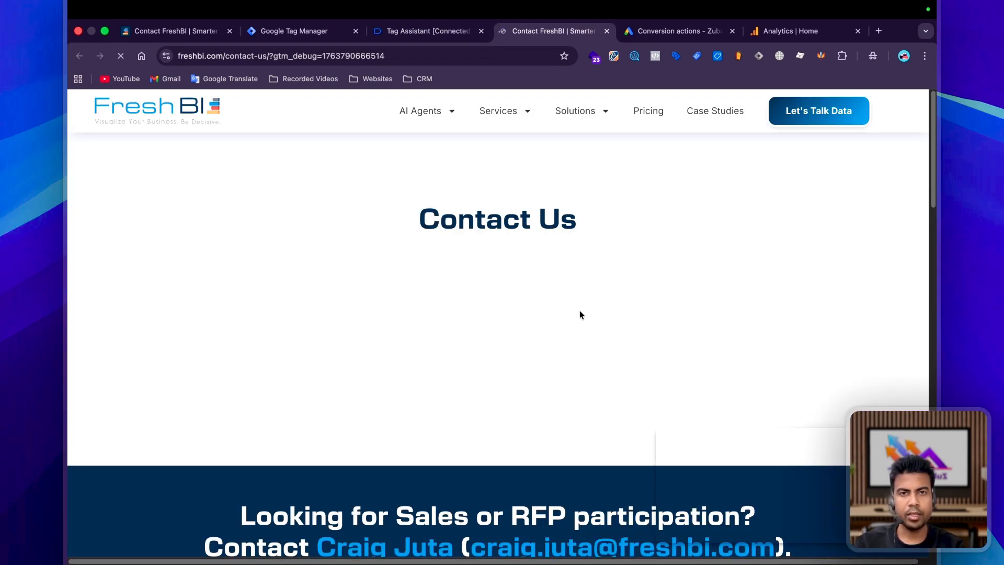
Choose Fri, Nov 28 and the 10:00 PM slot on the booking calendar.
scroll(521, 277, "down", 5)
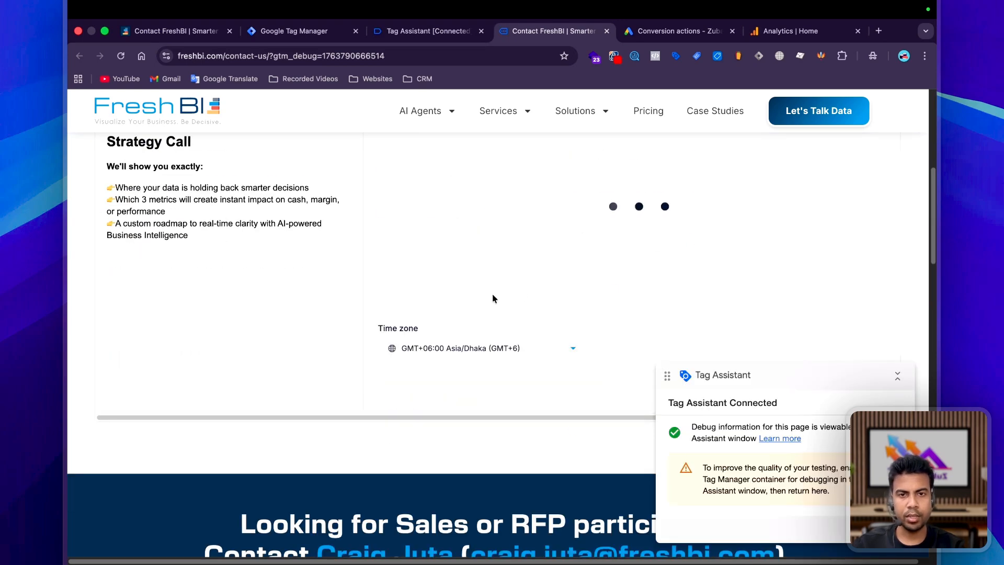
scroll(691, 283, "up", 2)
scroll(615, 360, "down", 3)
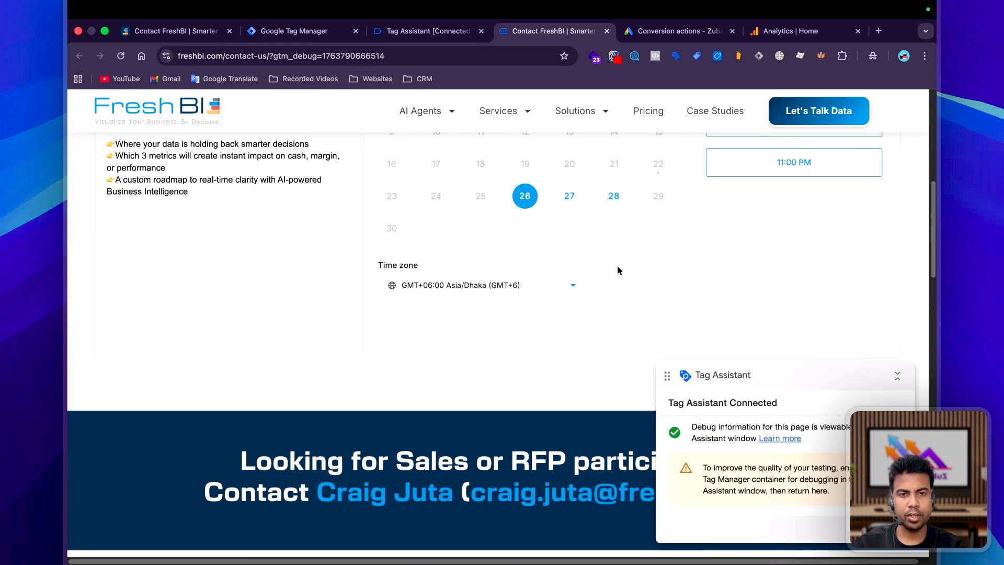
left_click(613, 197)
scroll(679, 258, "up", 4)
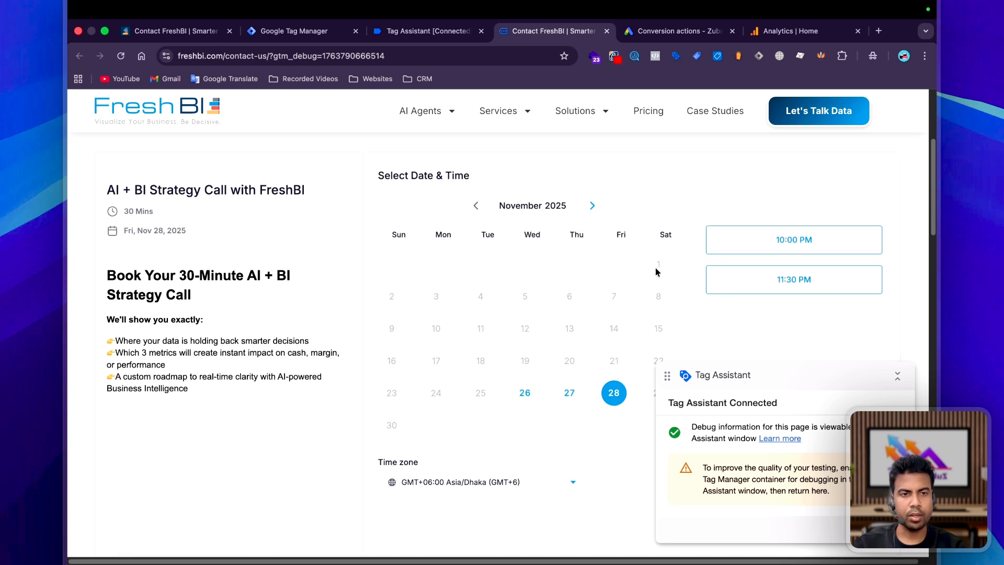
left_click(802, 247)
left_click(856, 248)
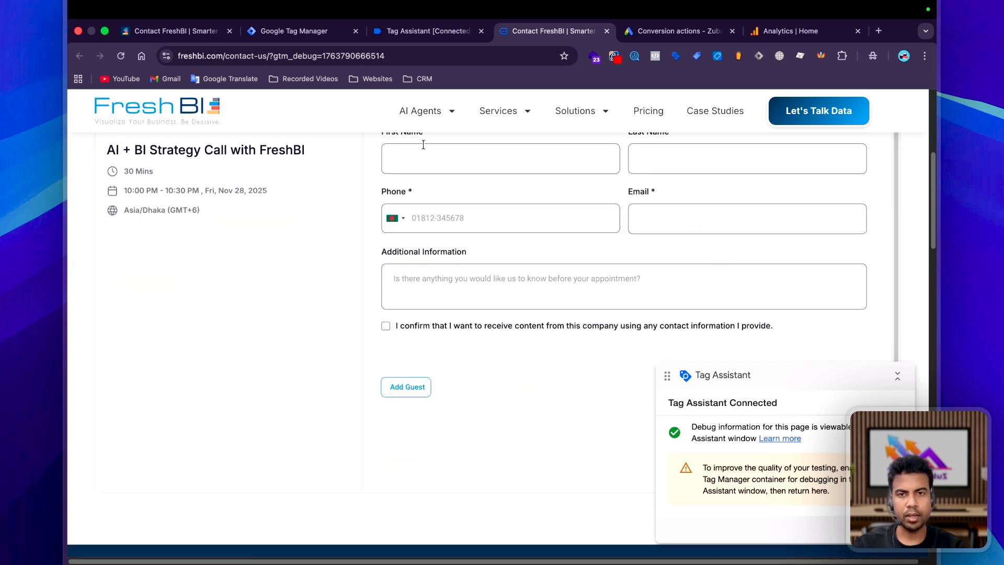
Fill in the contact's name, phone and a note, tick consent, and schedule the meeting.
scroll(434, 183, "up", 1)
left_click(423, 181)
type("Zubay")
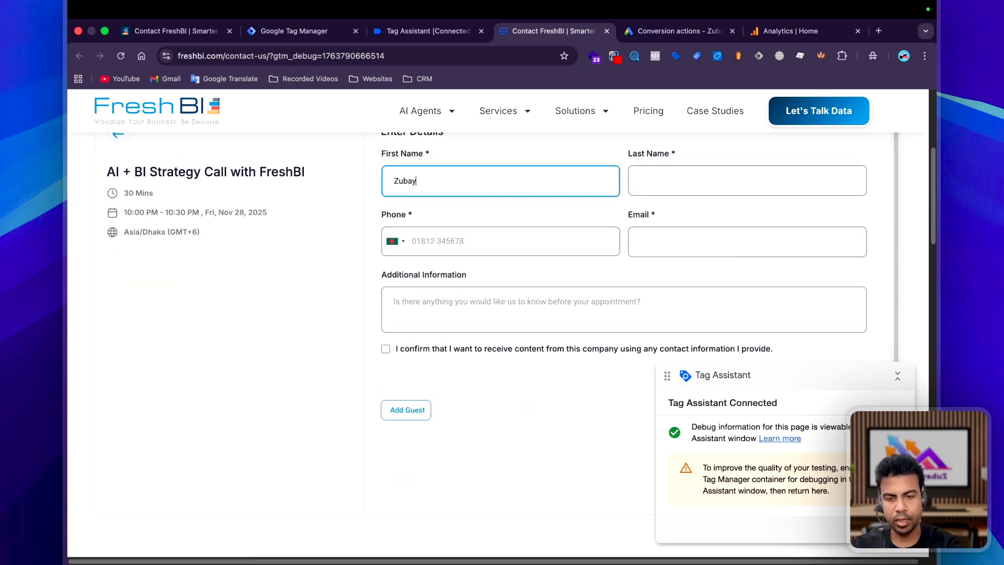
type("er")
key("Tab")
type("Test")
left_click(515, 239)
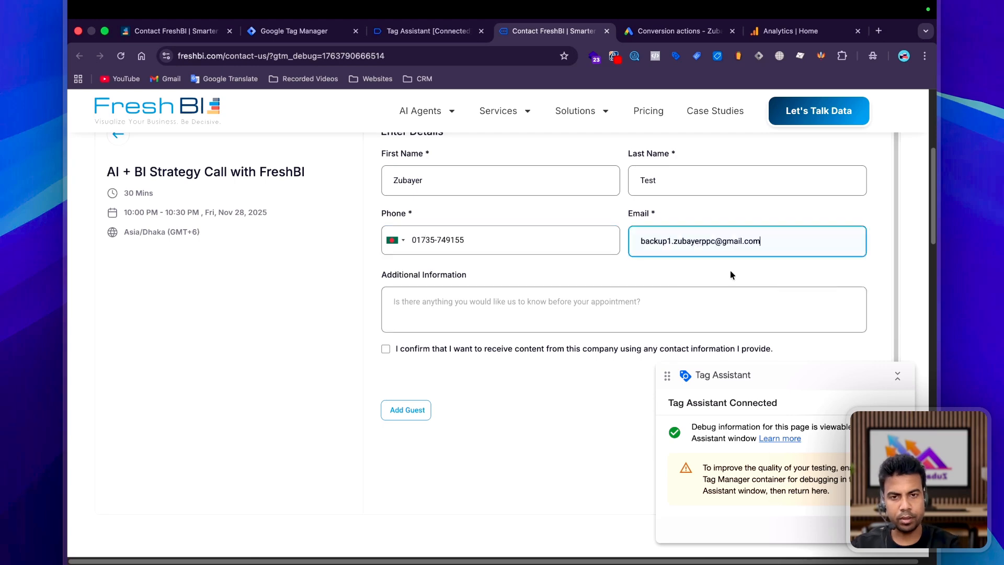
left_click(509, 316)
type("Test")
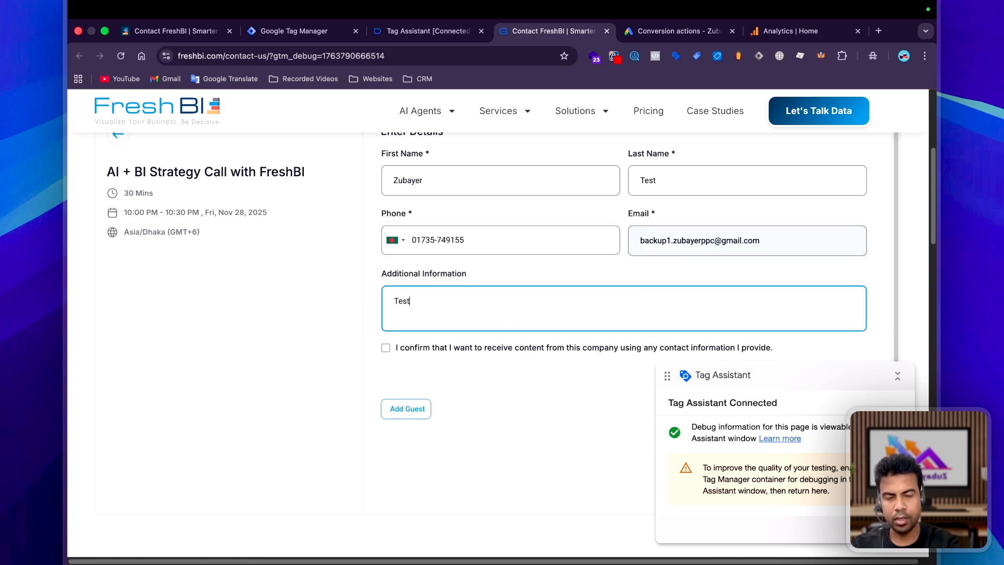
left_click(653, 350)
scroll(705, 331, "down", 5)
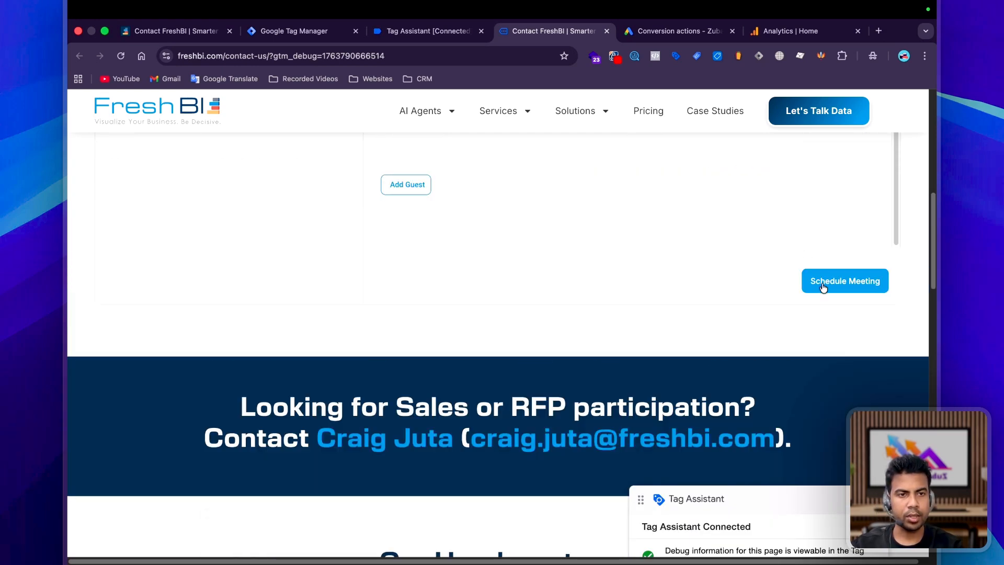
left_click(823, 287)
left_click(428, 31)
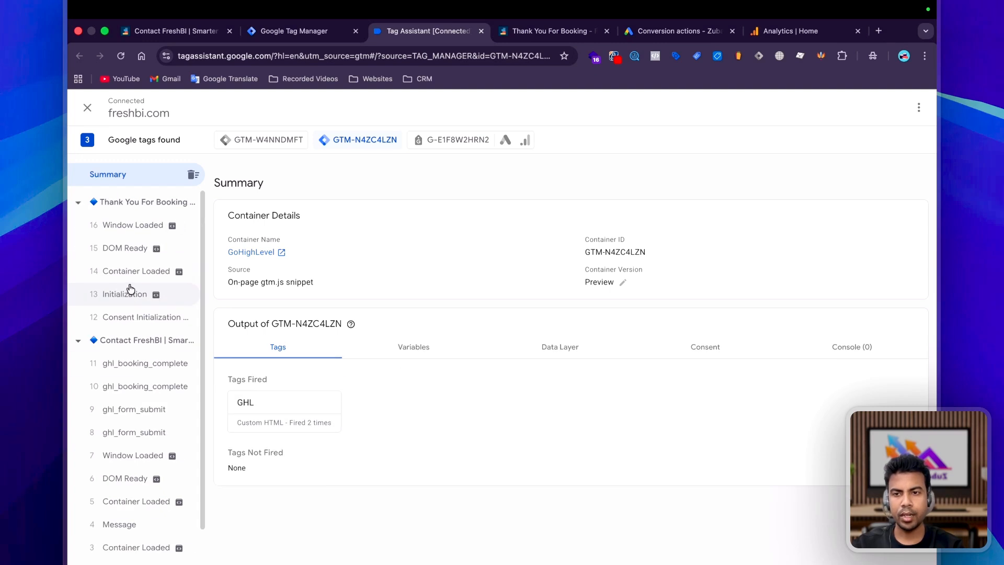
Inspect both ghl_booking_complete events and the post-booking thank-you page.
scroll(133, 324, "down", 2)
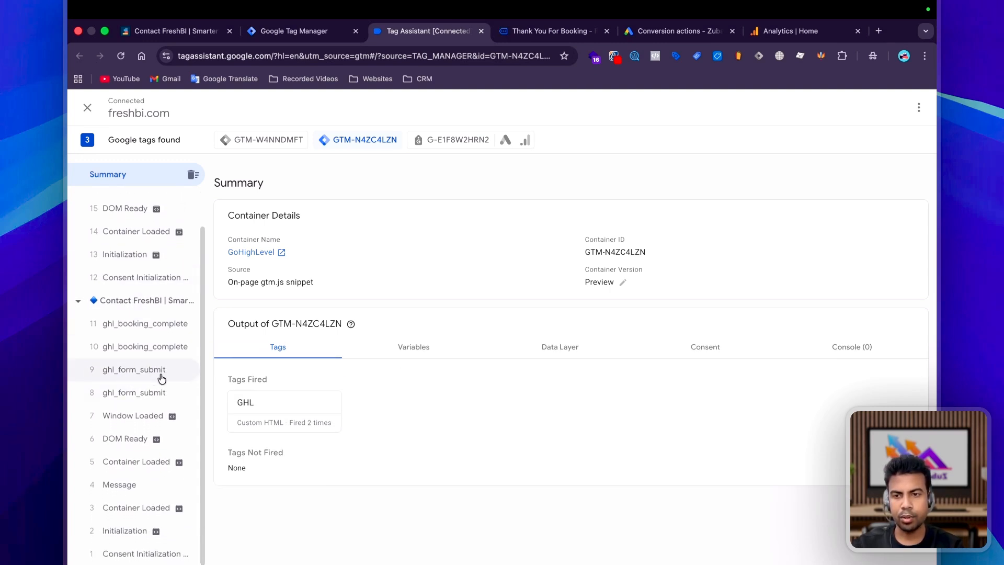
left_click(129, 325)
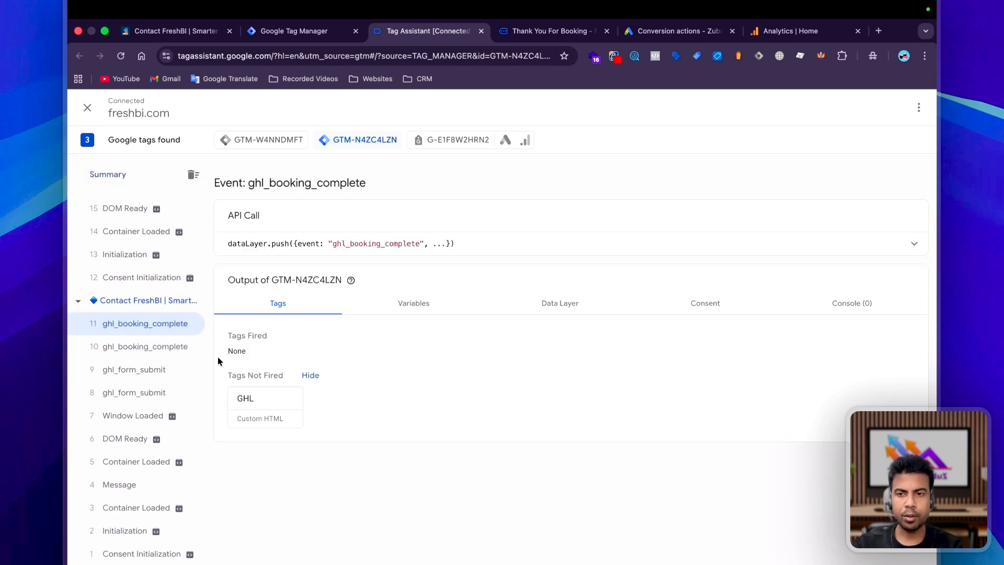
left_click(132, 342)
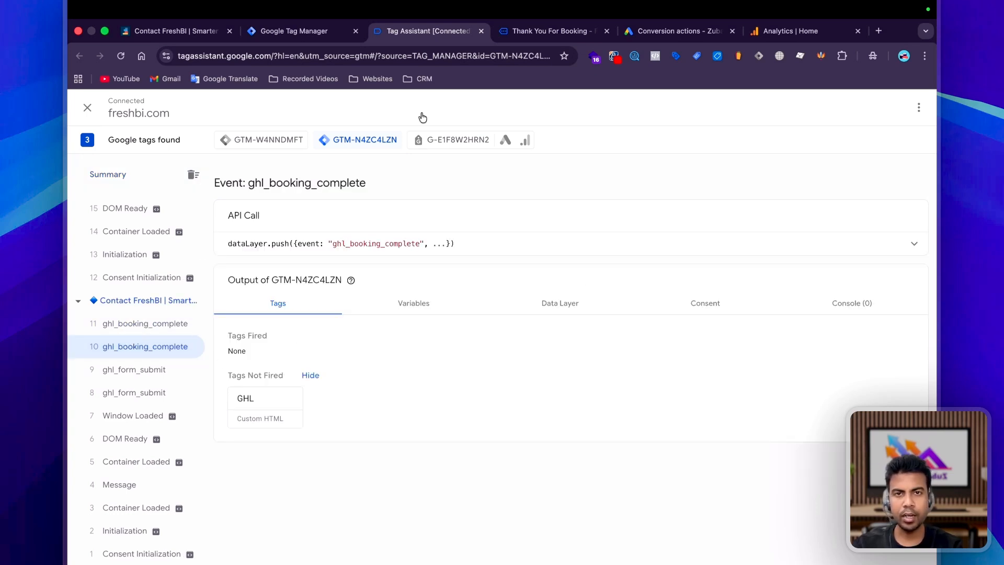
left_click(517, 32)
scroll(494, 315, "down", 5)
scroll(494, 315, "up", 1)
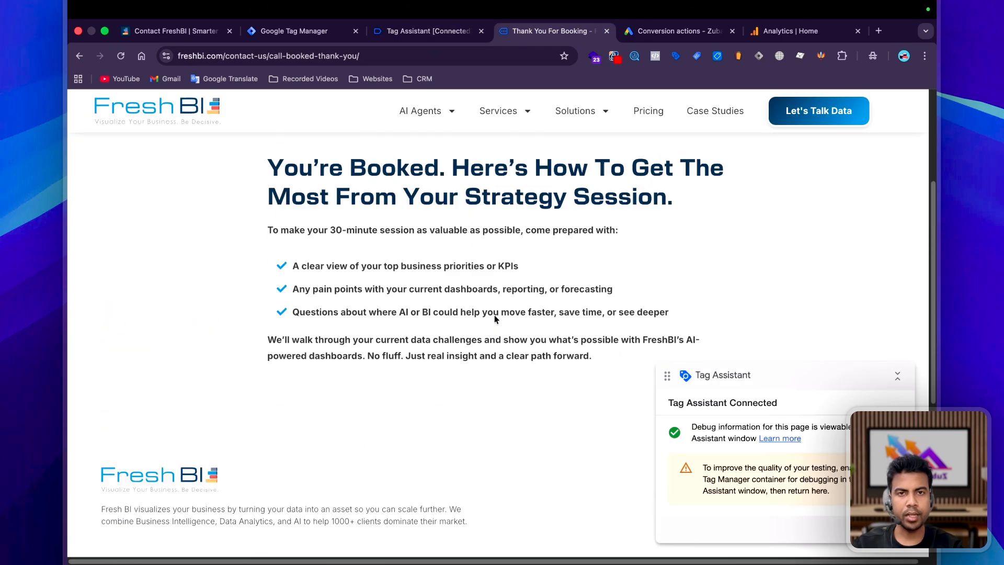
scroll(494, 314, "up", 3)
left_click(426, 31)
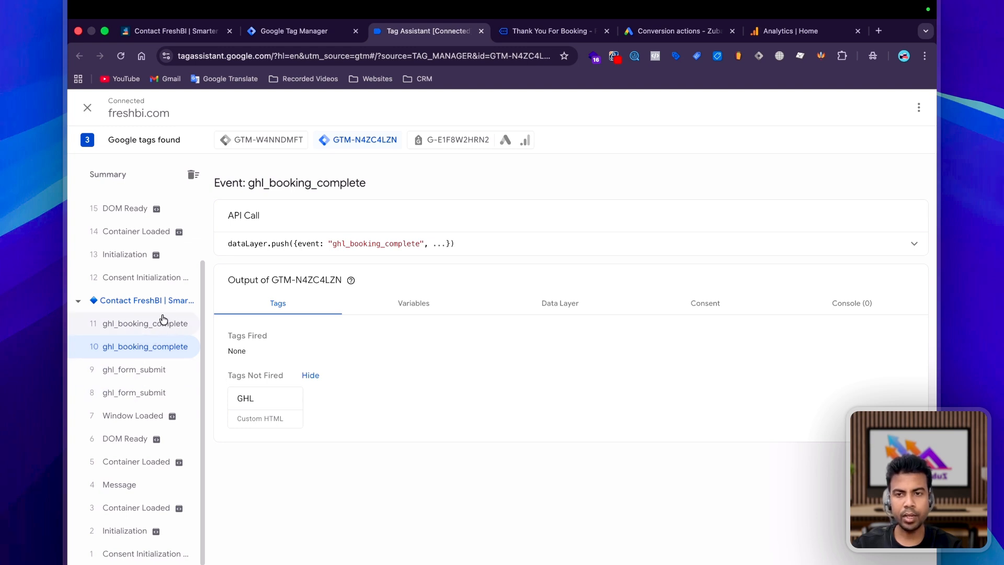
Check ghl_form_submit and copy the ghl_booking_complete event name from the API call.
left_click_drag(333, 242, 422, 242)
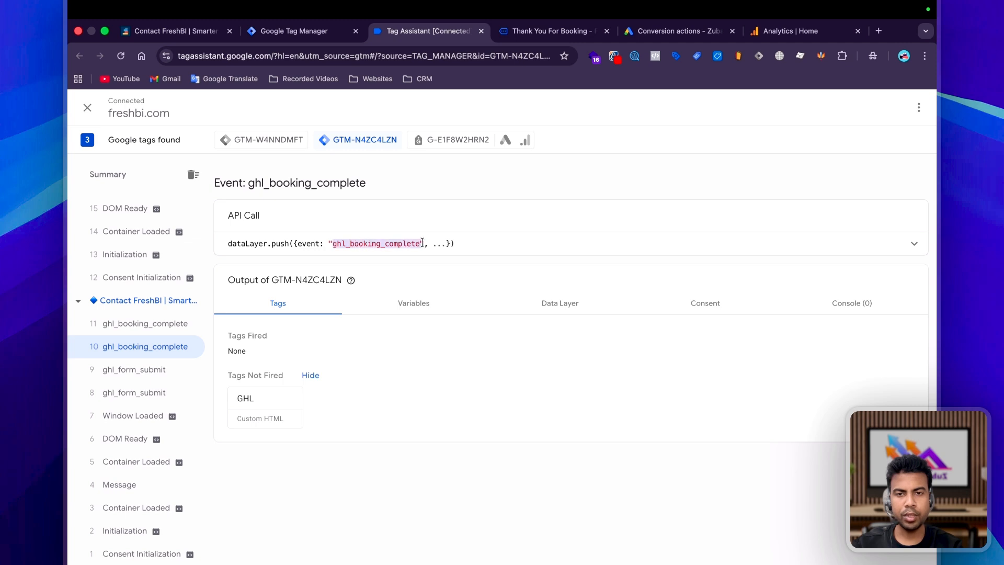
left_click(144, 371)
left_click(145, 327)
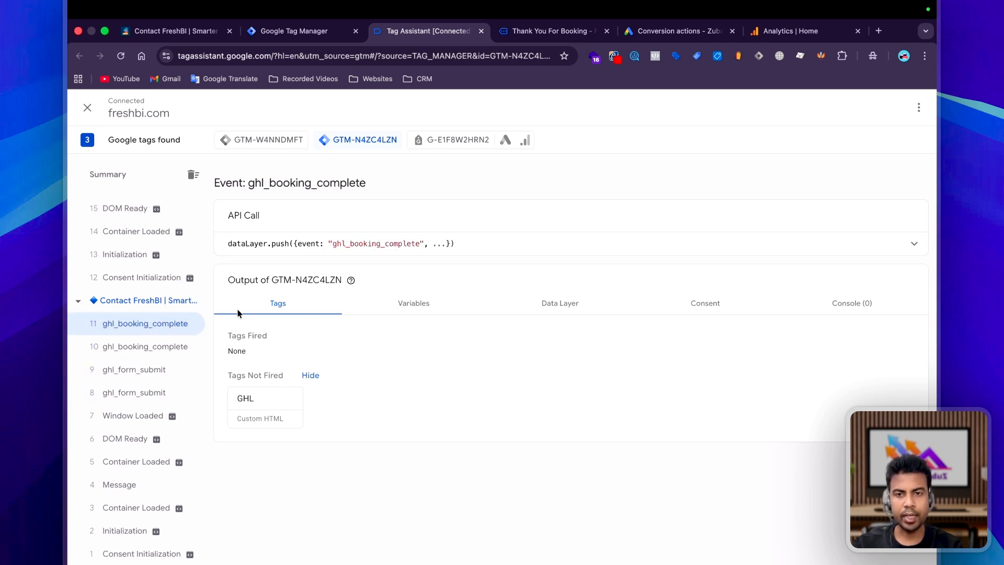
left_click_drag(357, 242, 419, 241)
key("super+c")
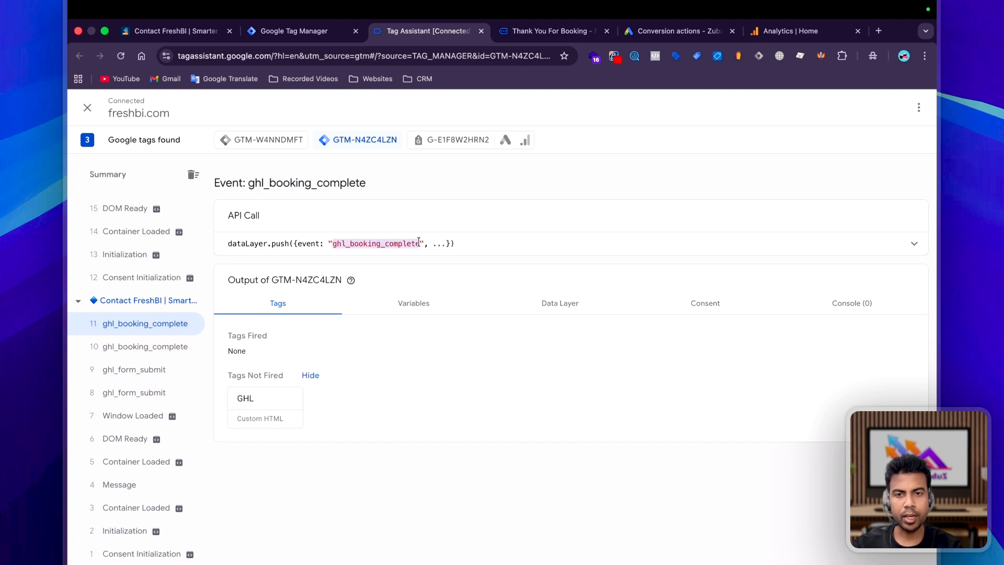
left_click(301, 33)
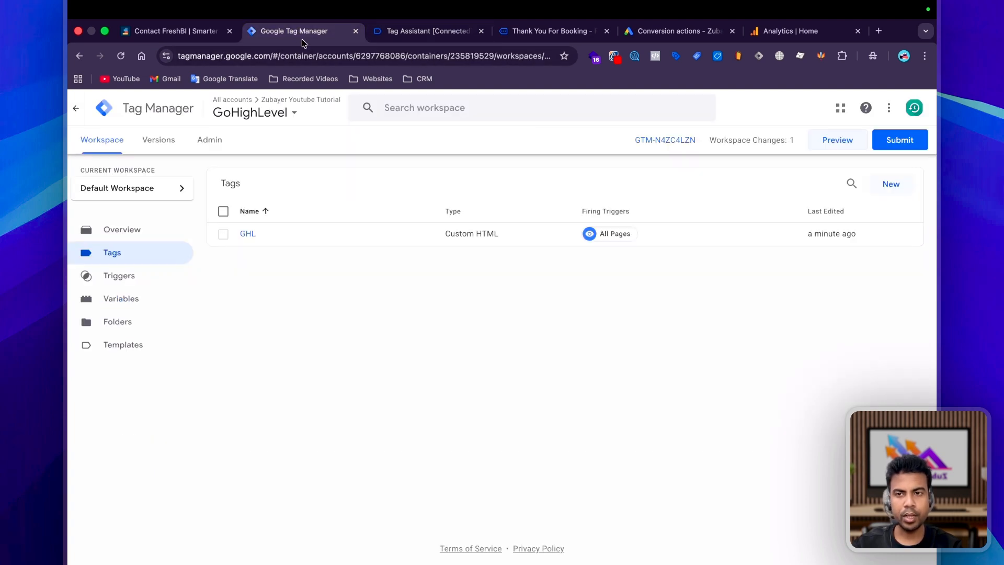
Create and save a Custom Event trigger 'GHL Booking' for ghl_booking_complete.
left_click(118, 279)
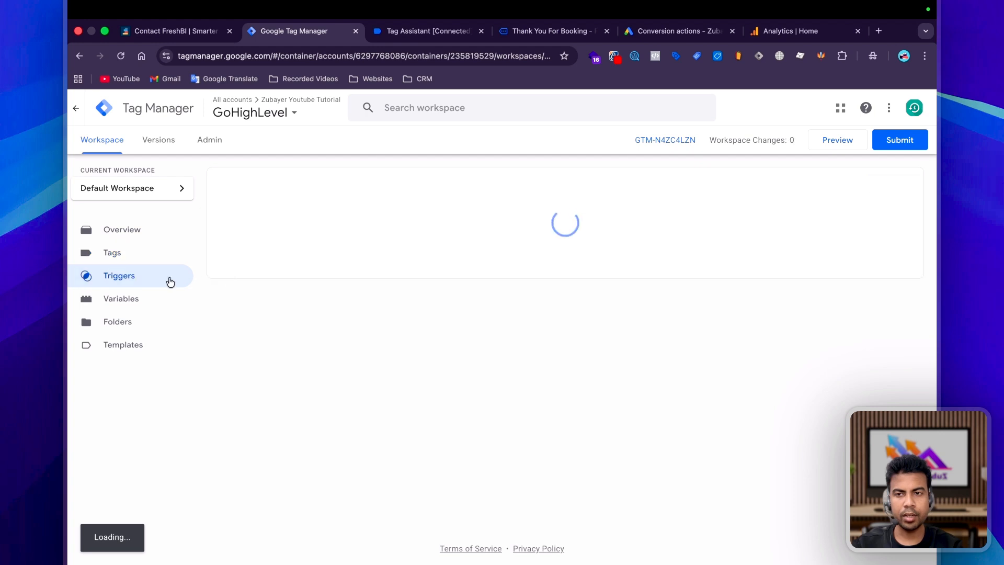
left_click(886, 184)
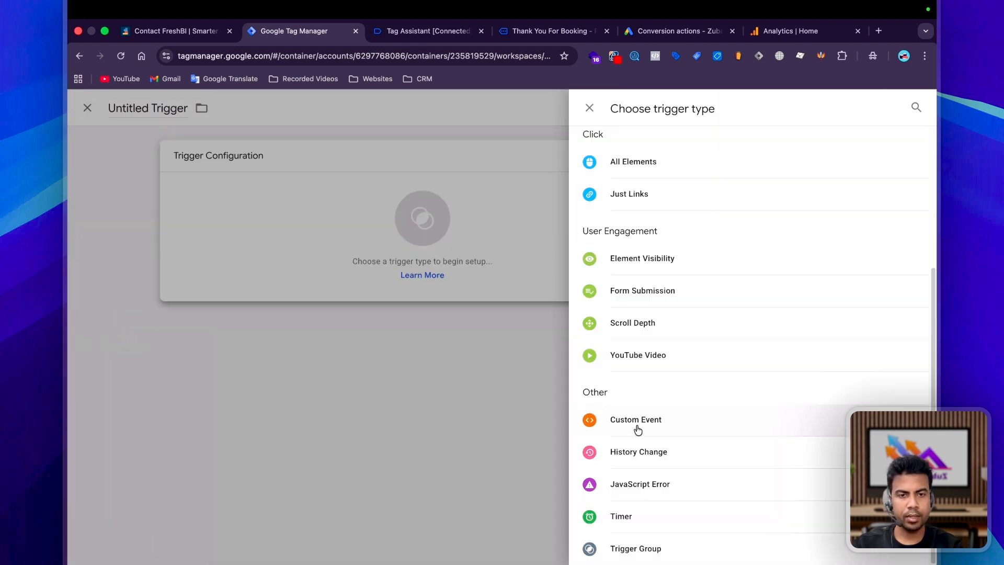
left_click(634, 425)
left_click(366, 273)
key("super+v")
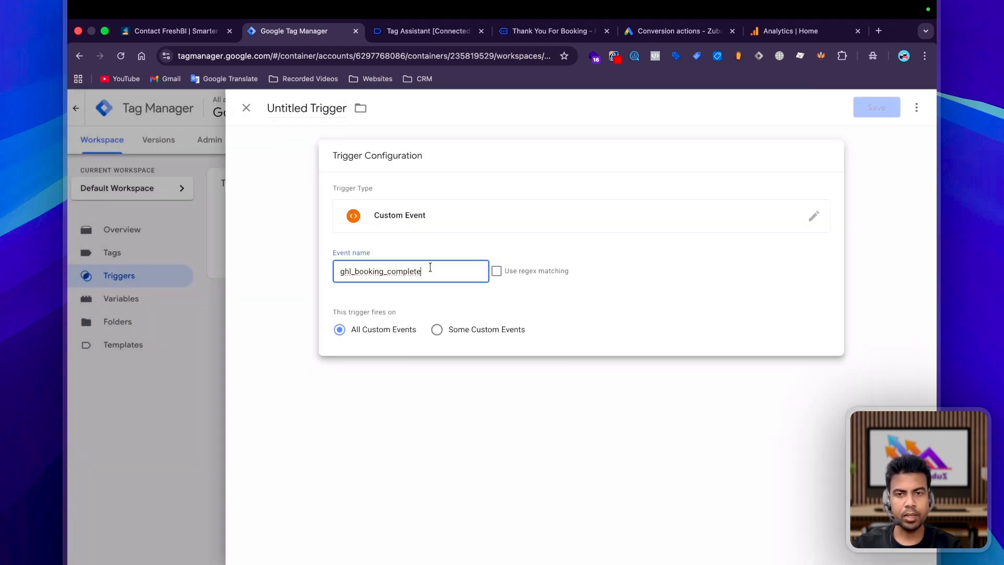
left_click(307, 108)
key("super+v")
key("super+a")
type("G")
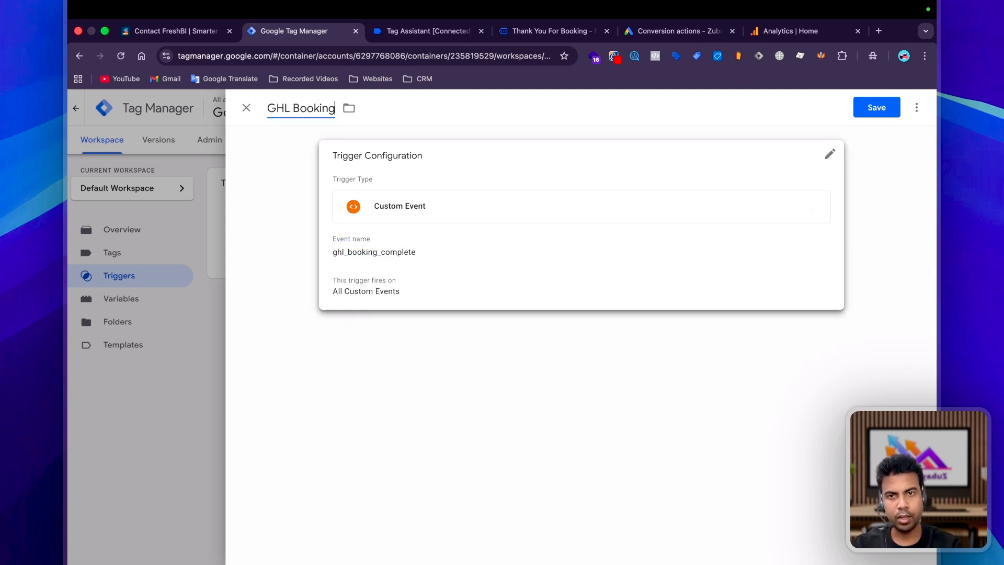
type("HL Booking")
left_click(887, 107)
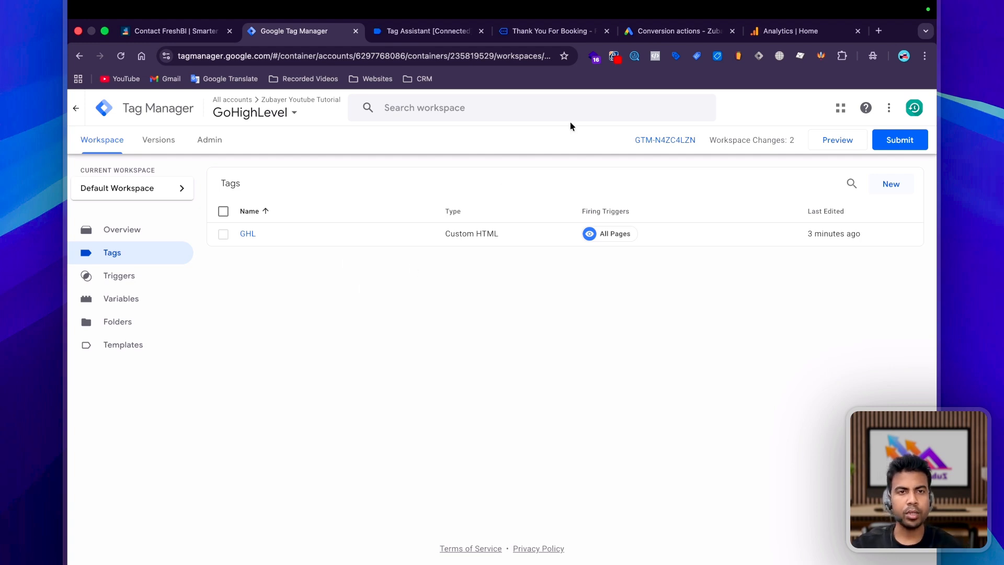
Create a Book appointment conversion action named GHL Booking and save it.
left_click(668, 33)
scroll(662, 395, "down", 5)
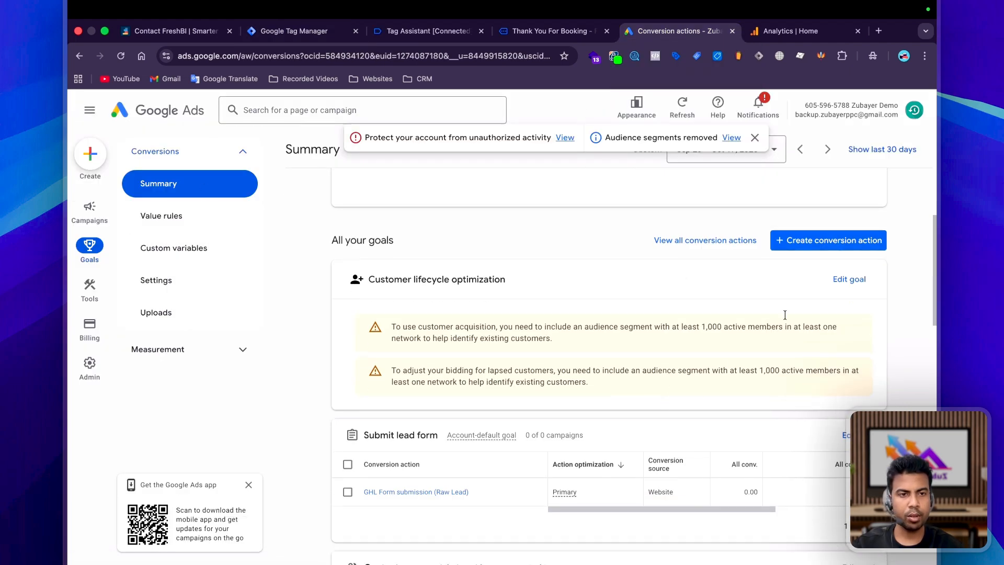
left_click(811, 239)
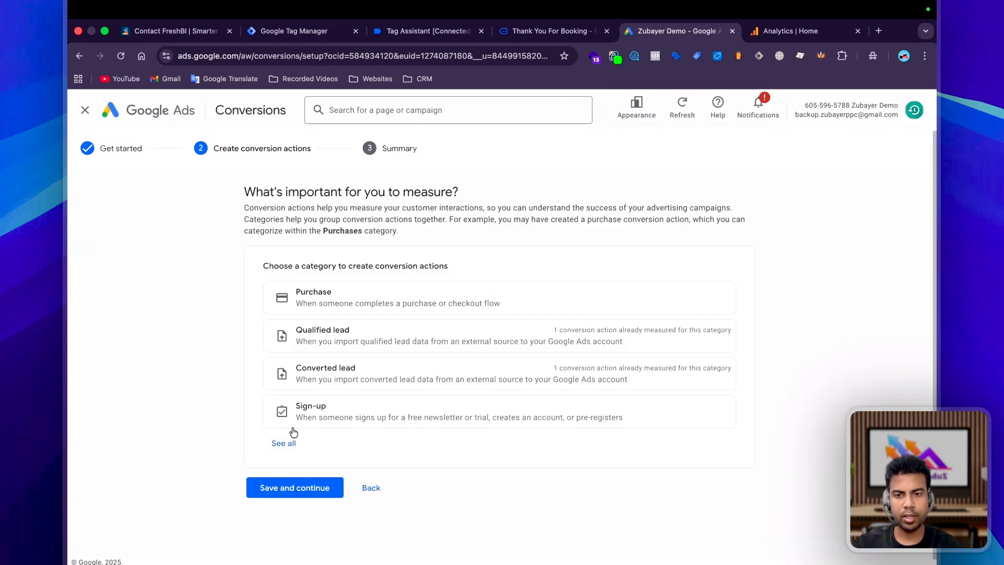
left_click(283, 444)
scroll(476, 394, "down", 3)
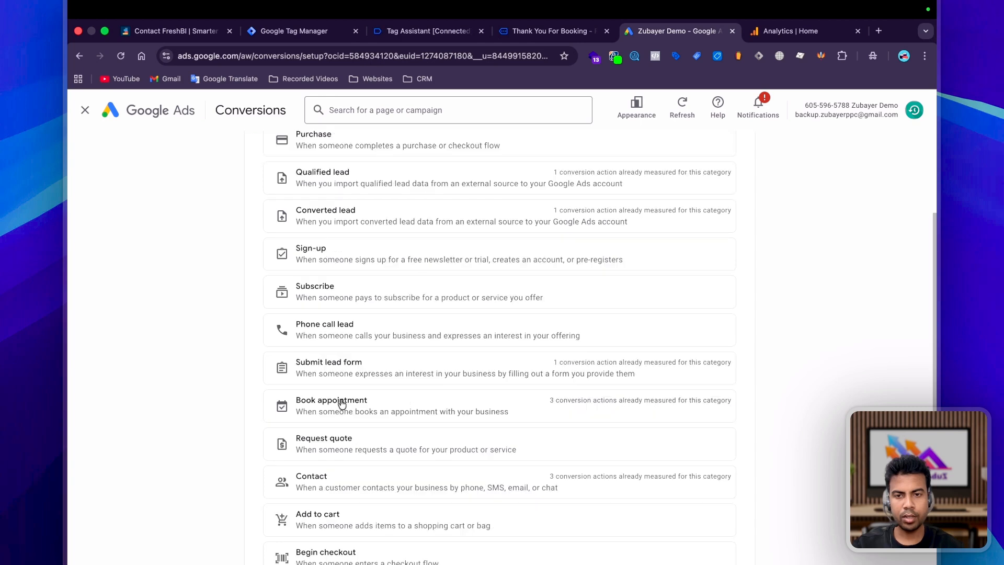
left_click(342, 403)
type("Booking")
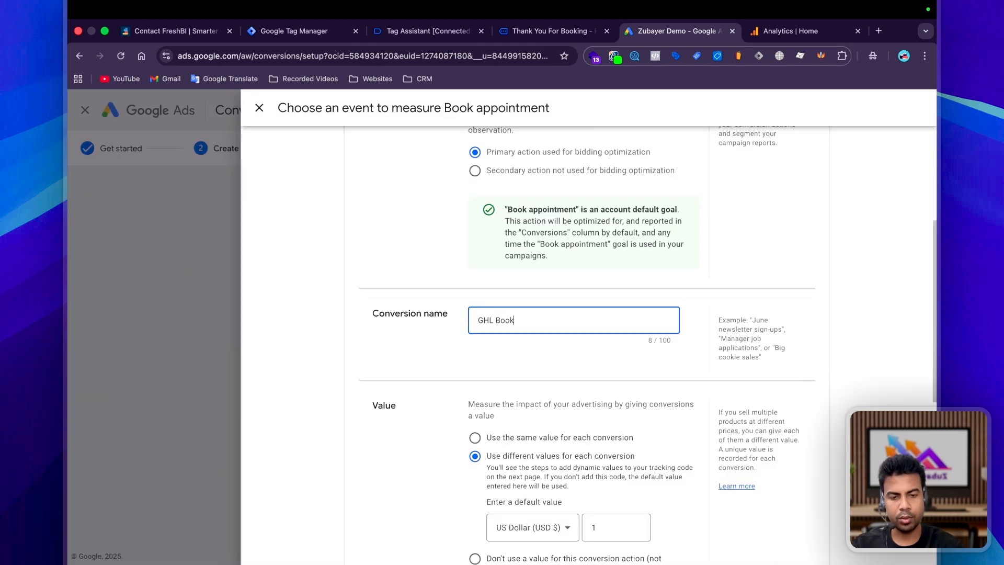
scroll(538, 363, "down", 10)
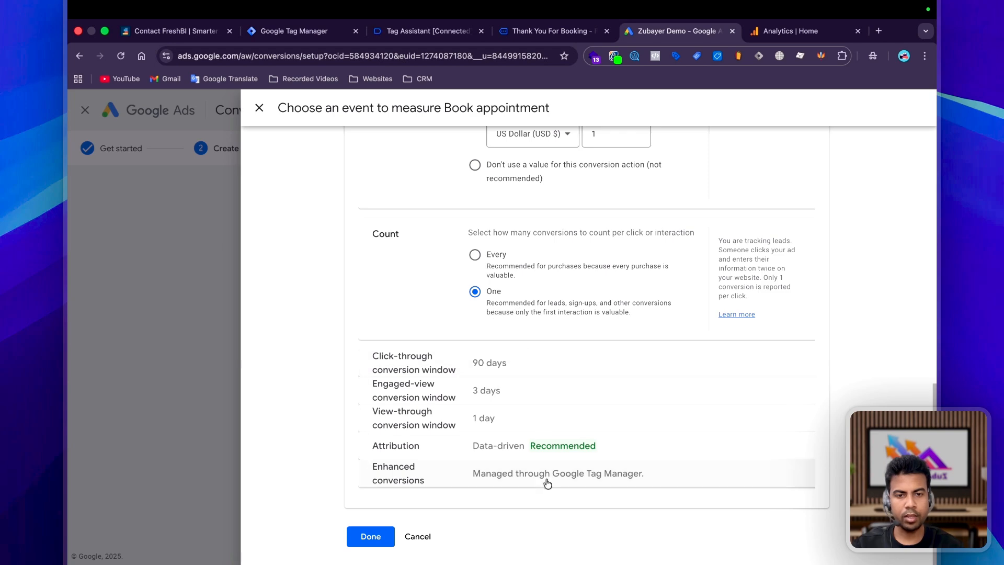
left_click(366, 536)
left_click(297, 416)
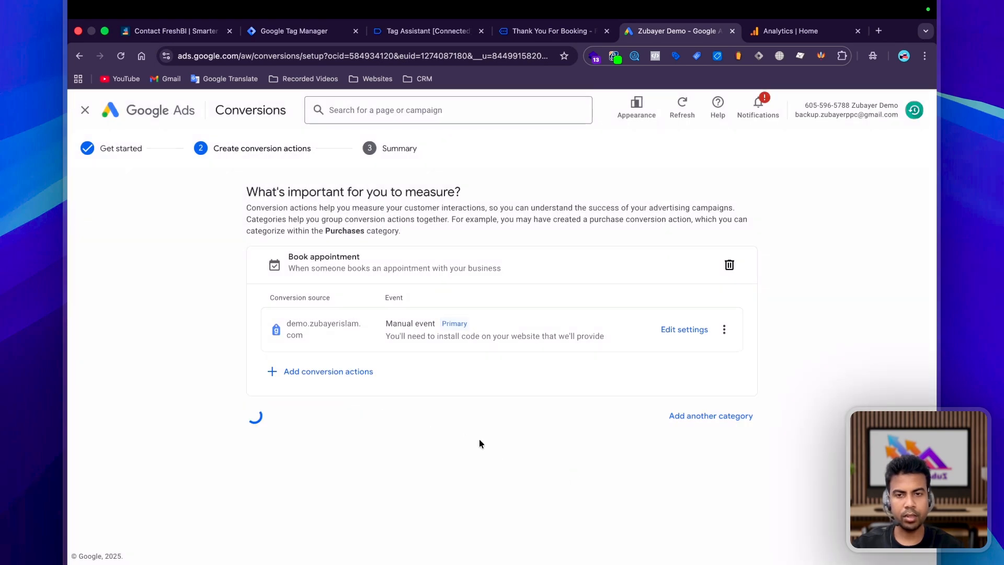
Copy the conversion ID from the Google Tag Manager setup details.
scroll(553, 386, "down", 3)
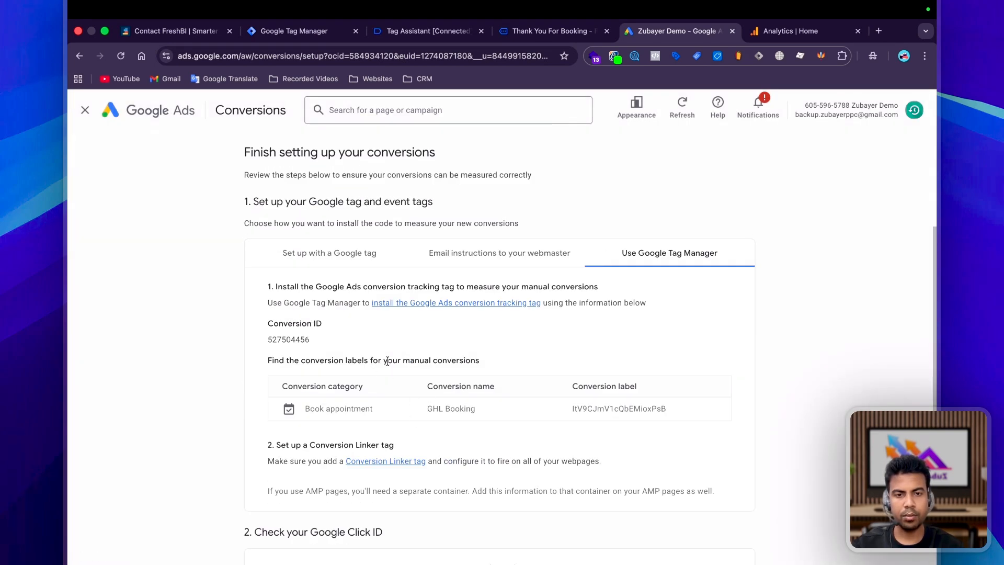
scroll(403, 396, "down", 2)
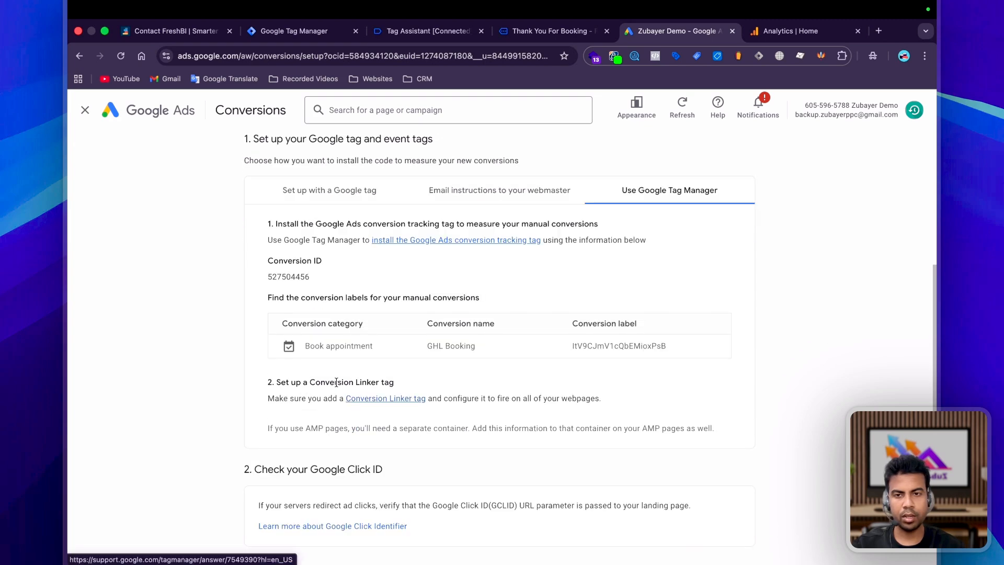
double_click(281, 276)
key("super+c")
left_click(294, 30)
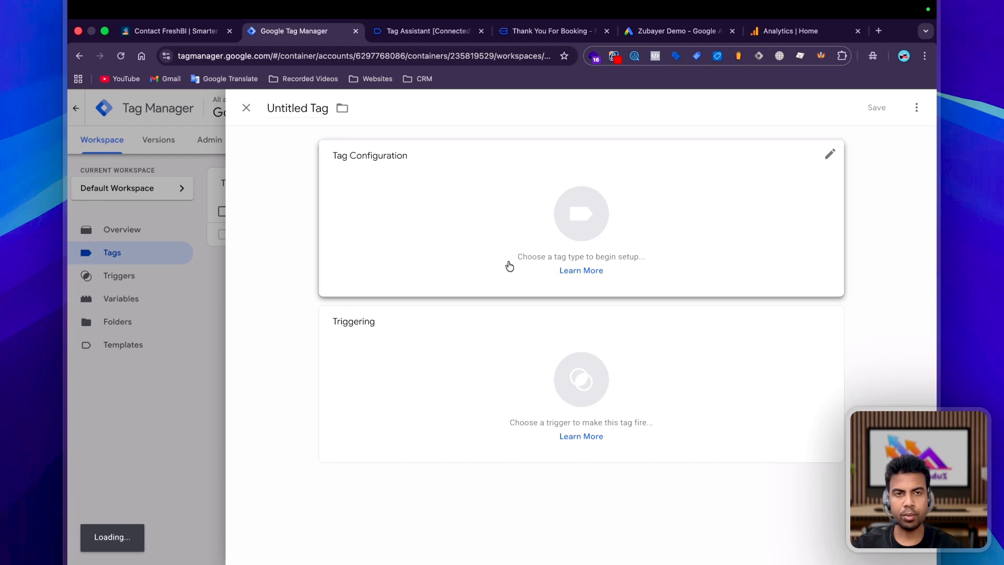
Make a Google Ads Conversion Tracking tag with the copied conversion ID and label.
left_click(448, 204)
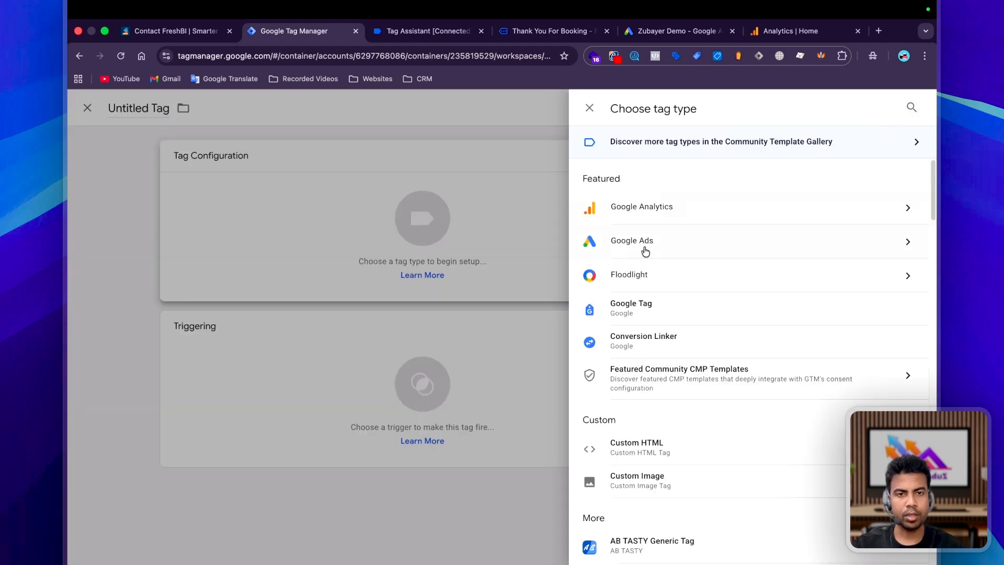
left_click(645, 250)
left_click(686, 252)
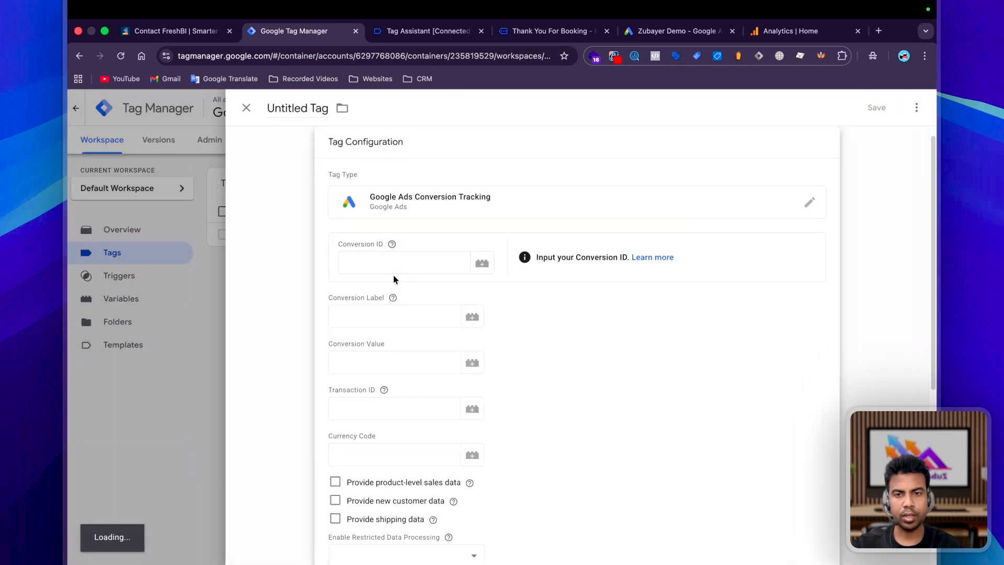
left_click(399, 263)
key("super+v")
left_click(671, 31)
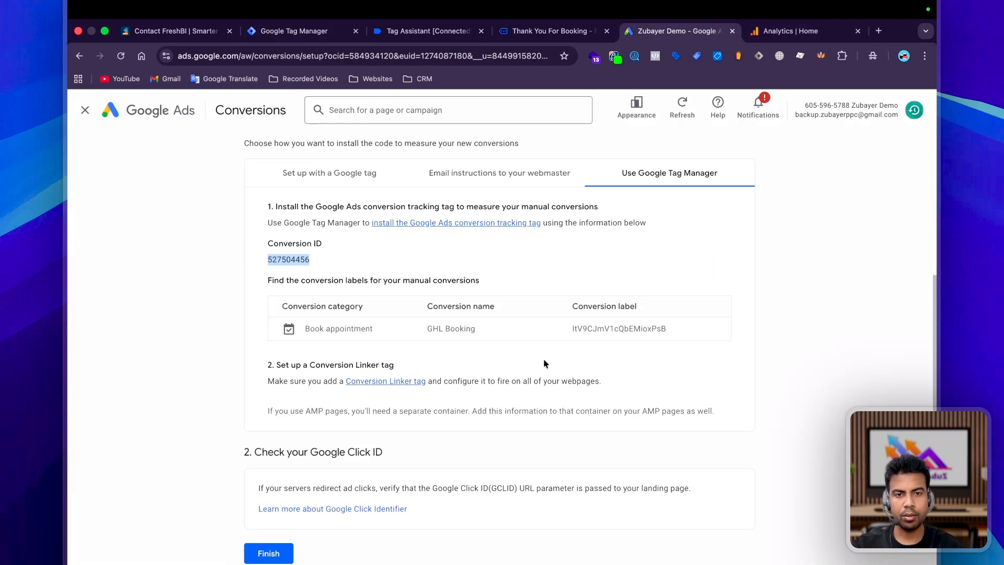
left_click_drag(573, 323, 688, 335)
key("super+c")
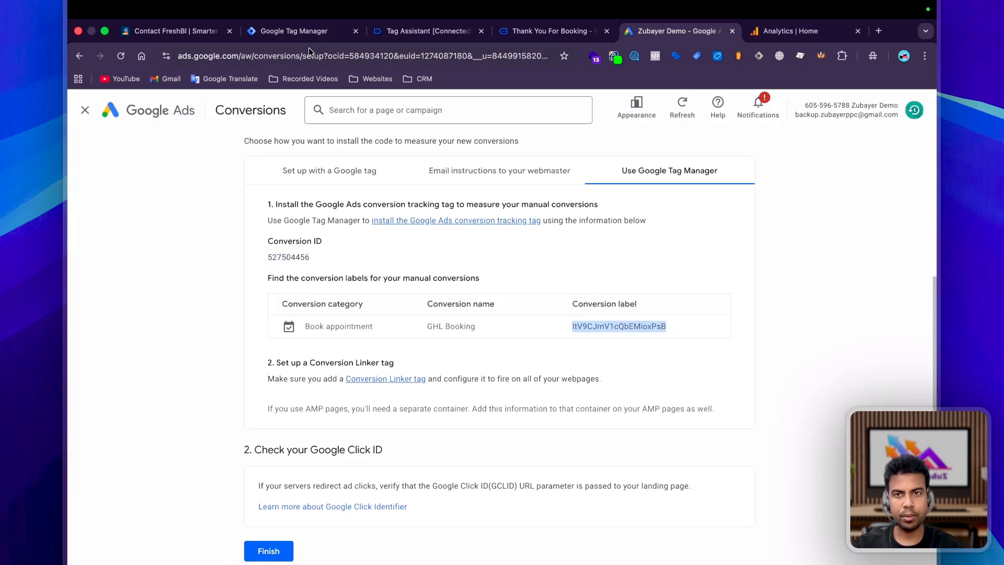
left_click(295, 31)
left_click(358, 320)
key("super+v")
Set the tag to fire on GHL Booking and create the missing Google tag AW-527504456.
scroll(419, 366, "down", 5)
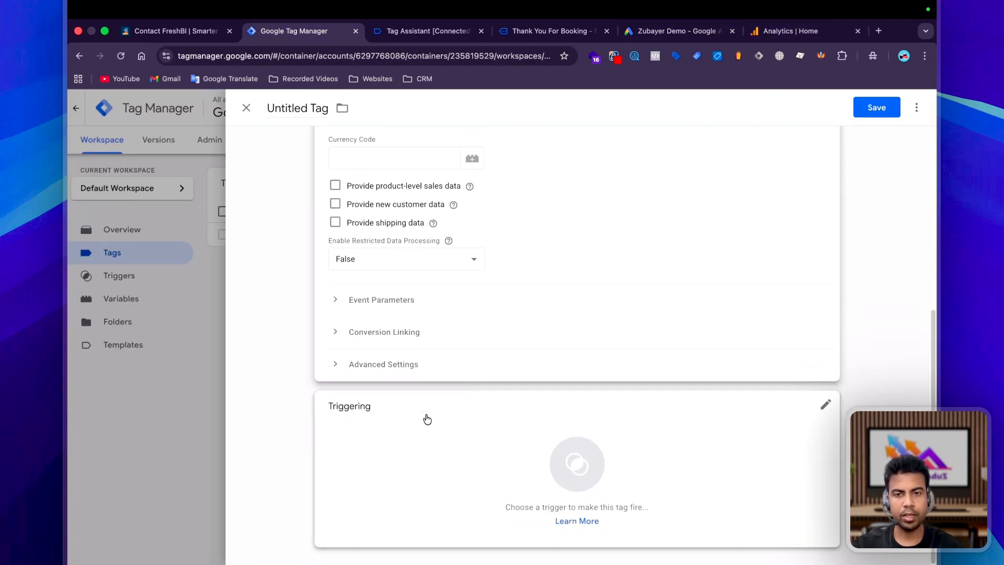
left_click(424, 418)
left_click(326, 206)
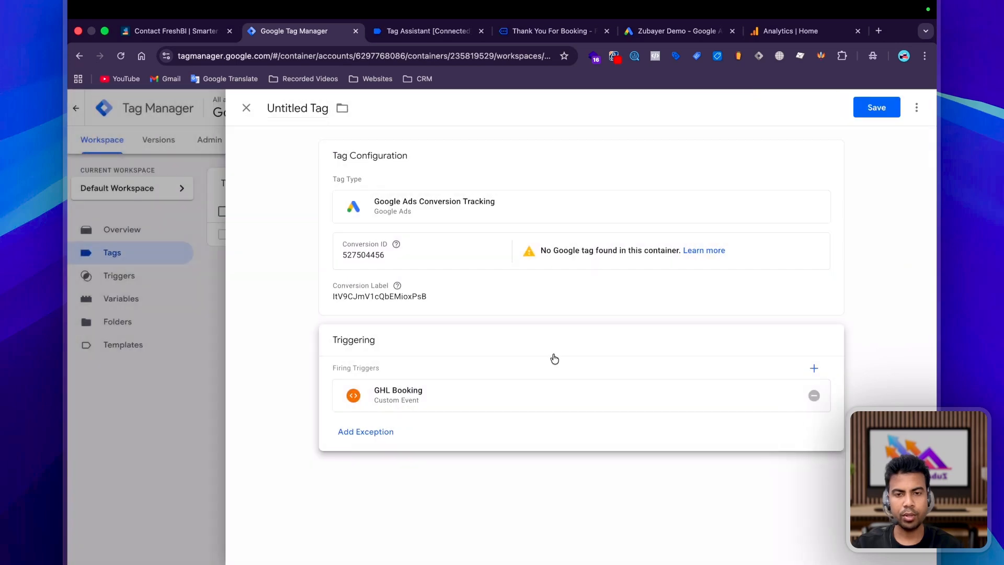
left_click(551, 358)
left_click(186, 337)
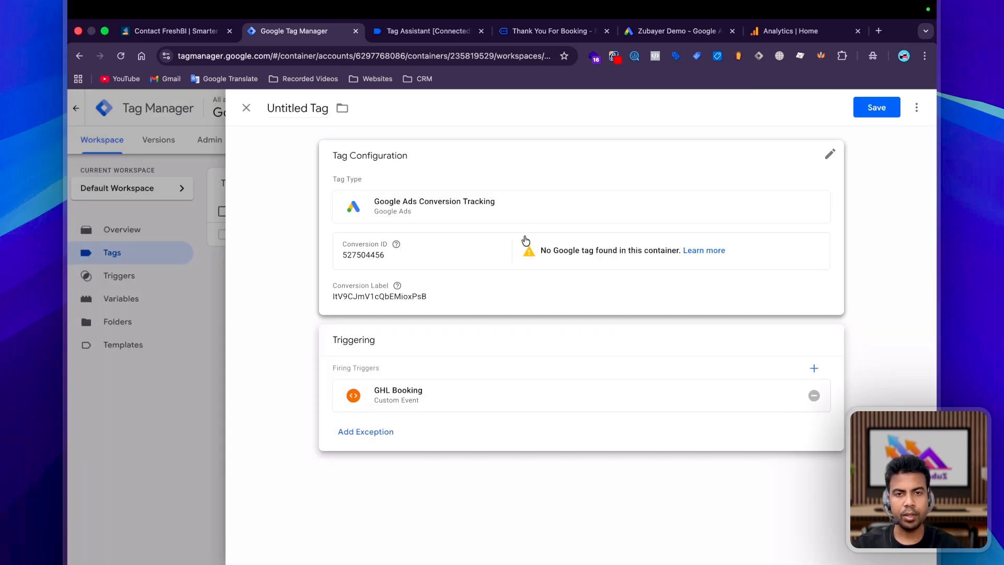
left_click(543, 184)
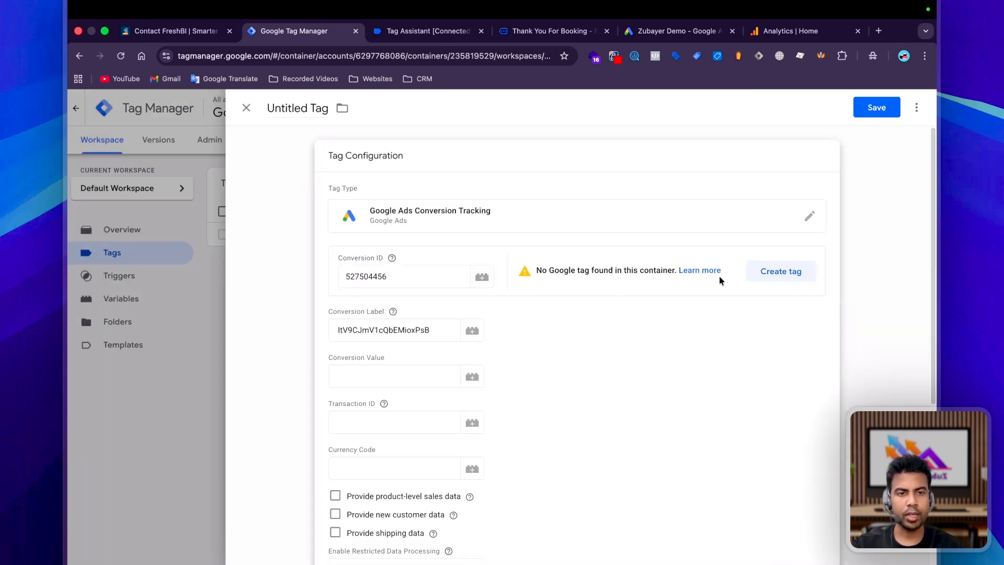
left_click(787, 270)
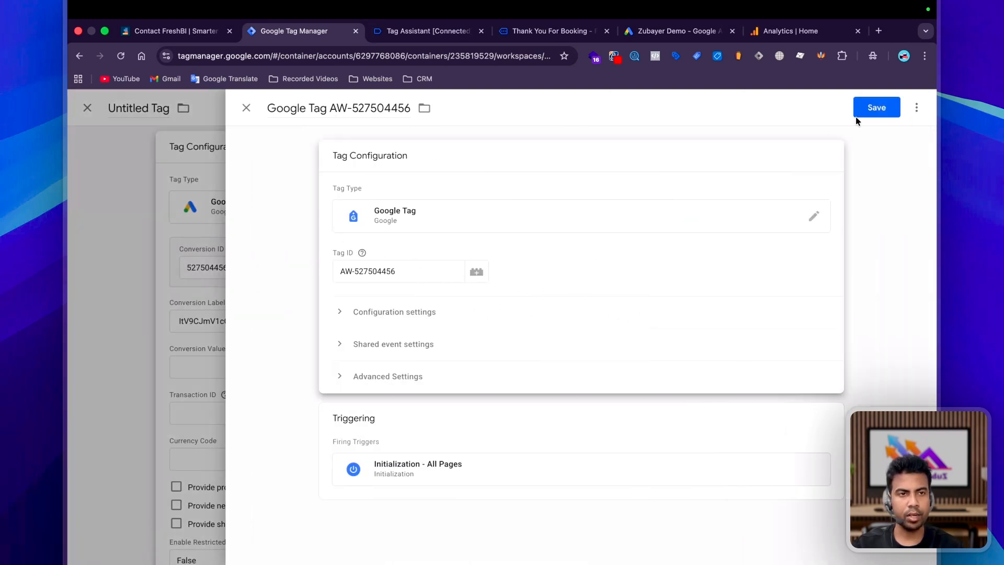
left_click(876, 108)
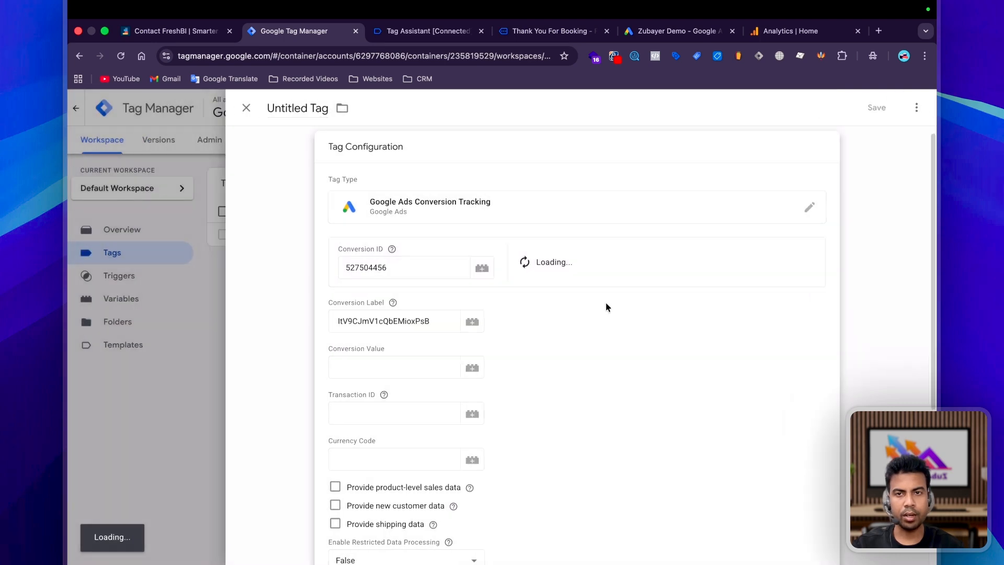
Name the tag 'Google Ads GHL Booking' and save it.
left_click(280, 107)
type("G")
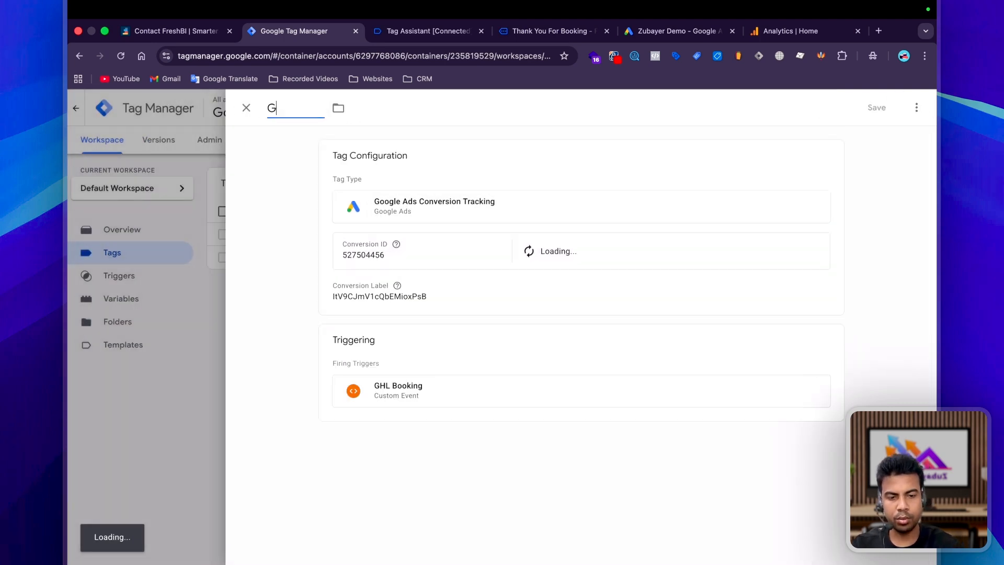
type("oogle Ads GHL Booking")
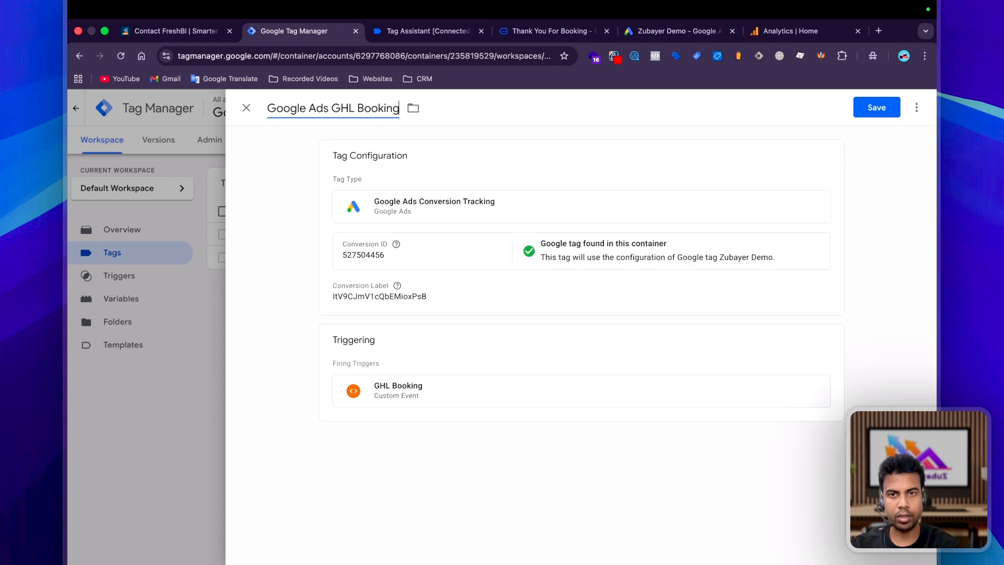
left_click(876, 107)
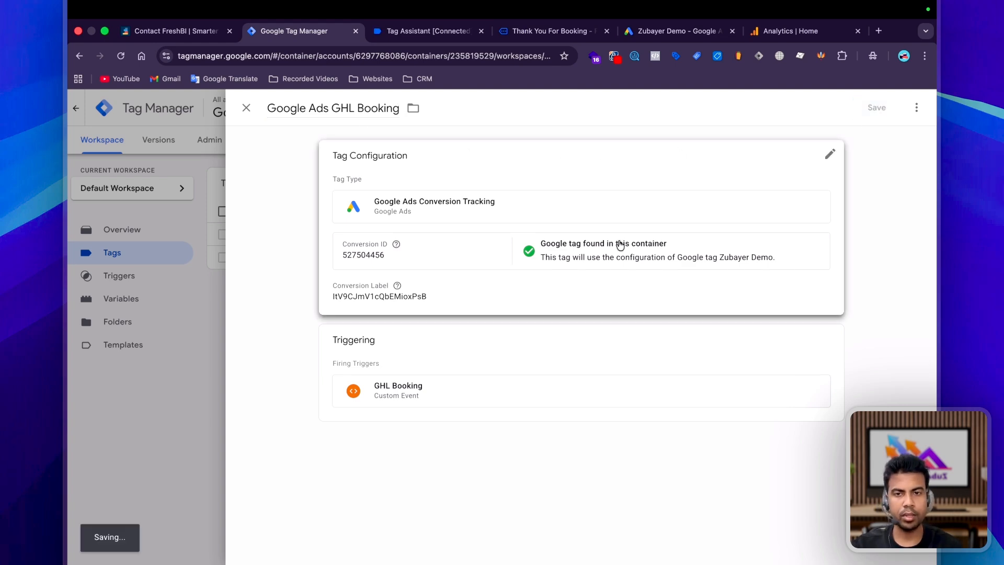
left_click(888, 185)
left_click(473, 210)
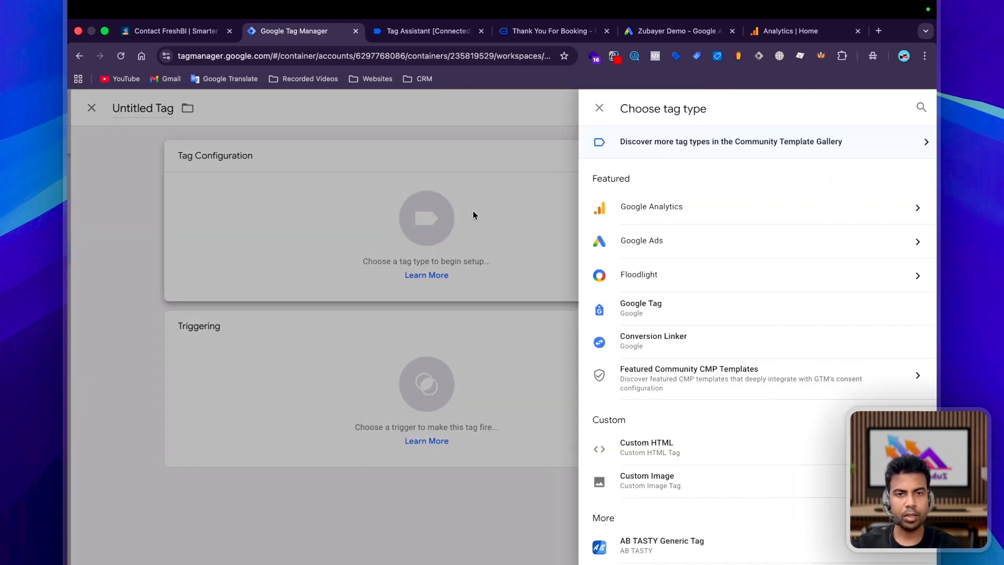
Save a Conversion Linker tag firing on All Pages.
left_click(644, 341)
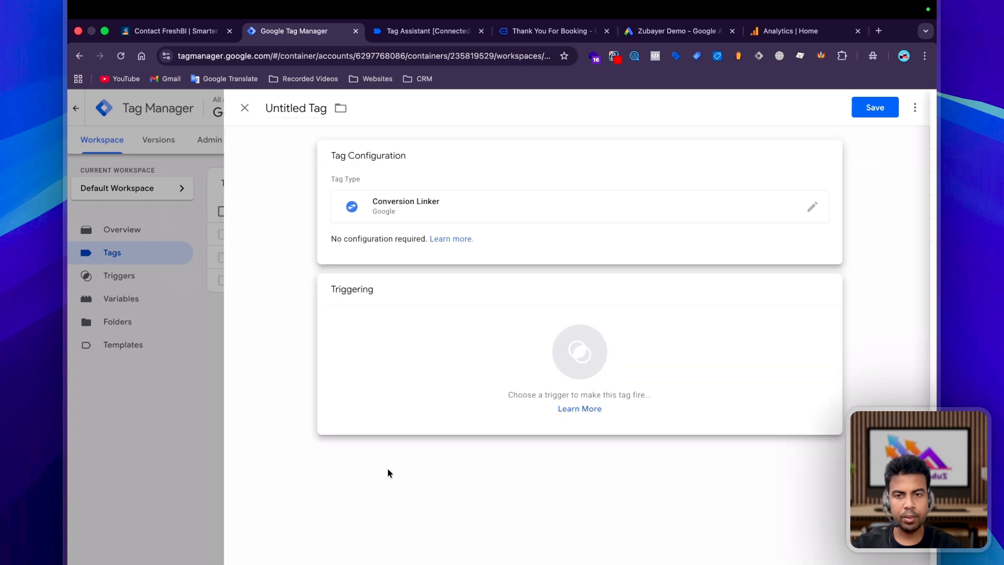
left_click(388, 469)
left_click(307, 165)
left_click(876, 107)
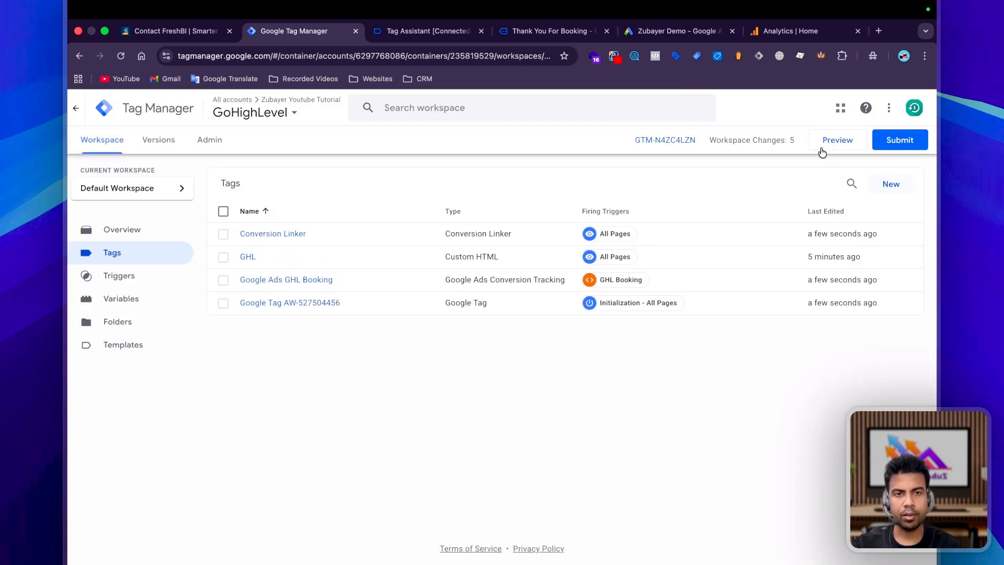
left_click(785, 33)
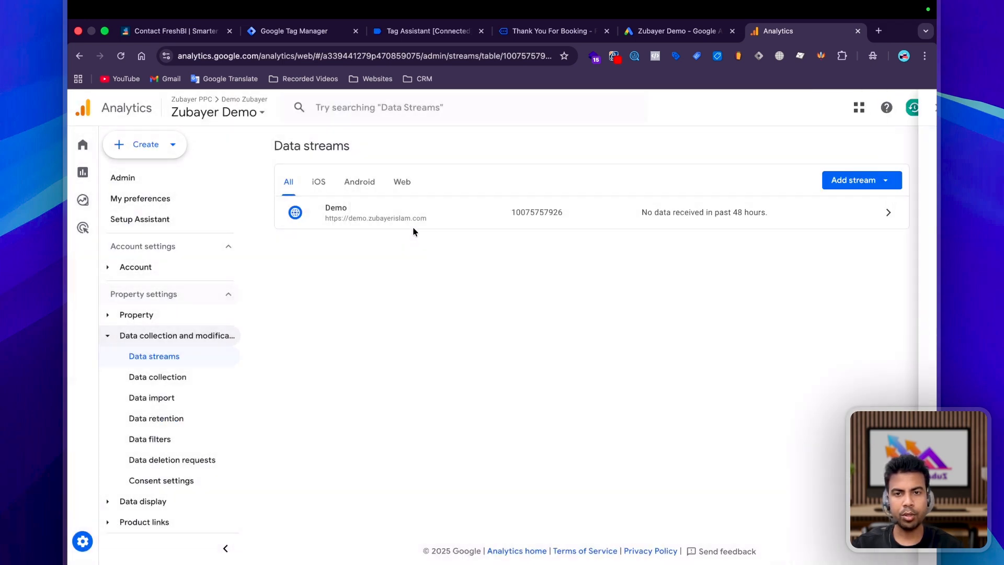
Copy the Demo web stream's measurement ID G-CDG38GE2JK.
left_click(381, 228)
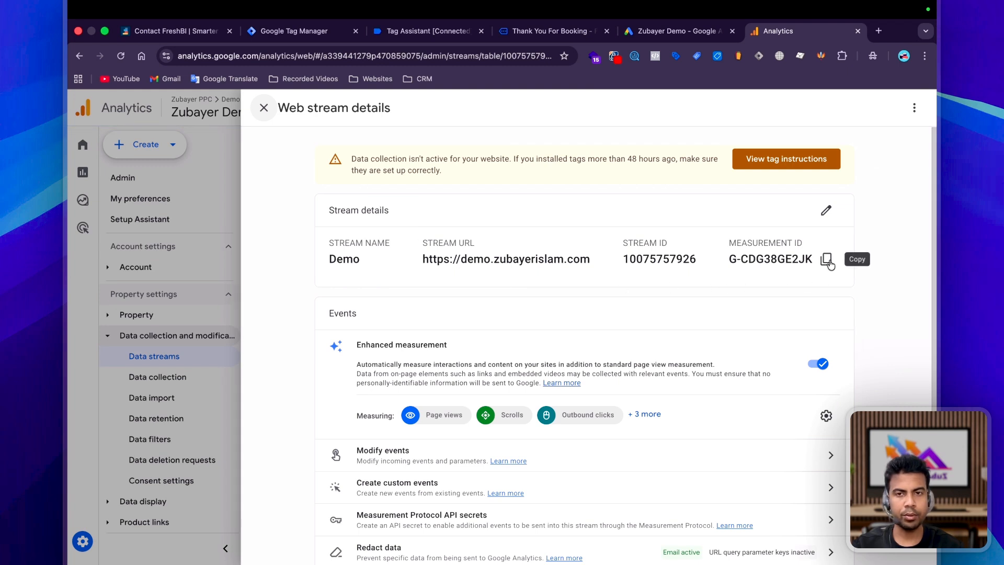
left_click(827, 260)
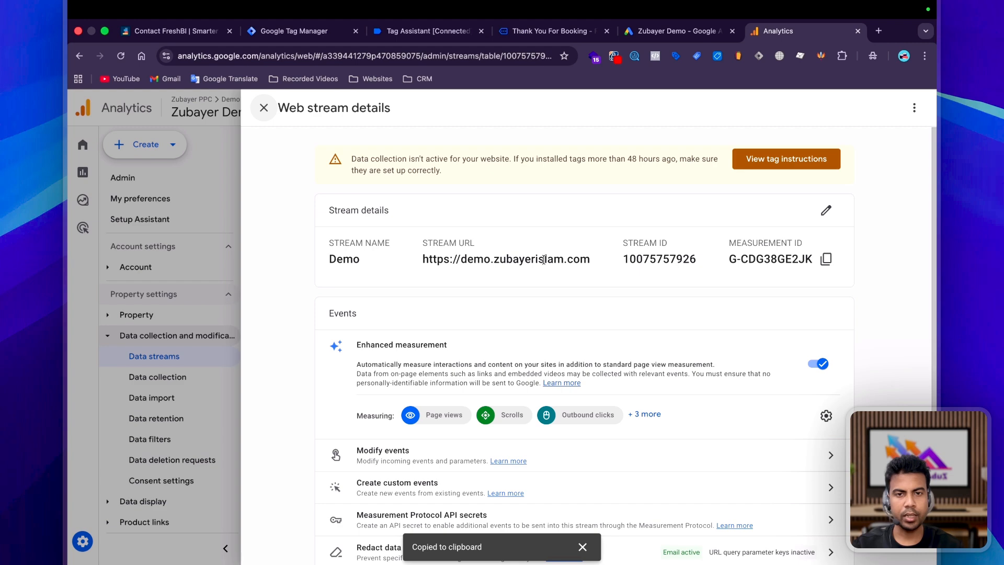
left_click(302, 32)
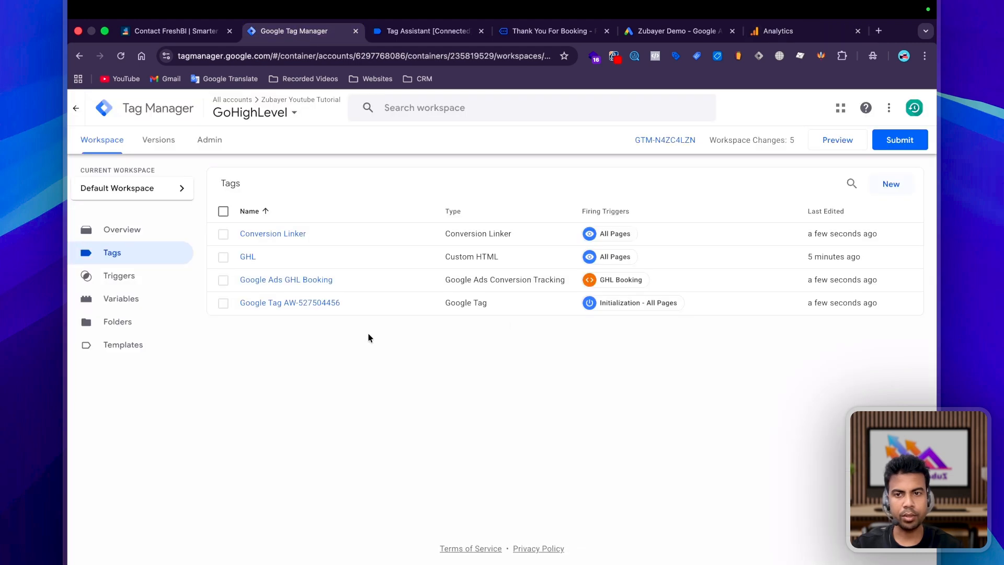
Start a new Google Tag and empty its Tag ID field.
left_click(891, 184)
left_click(456, 216)
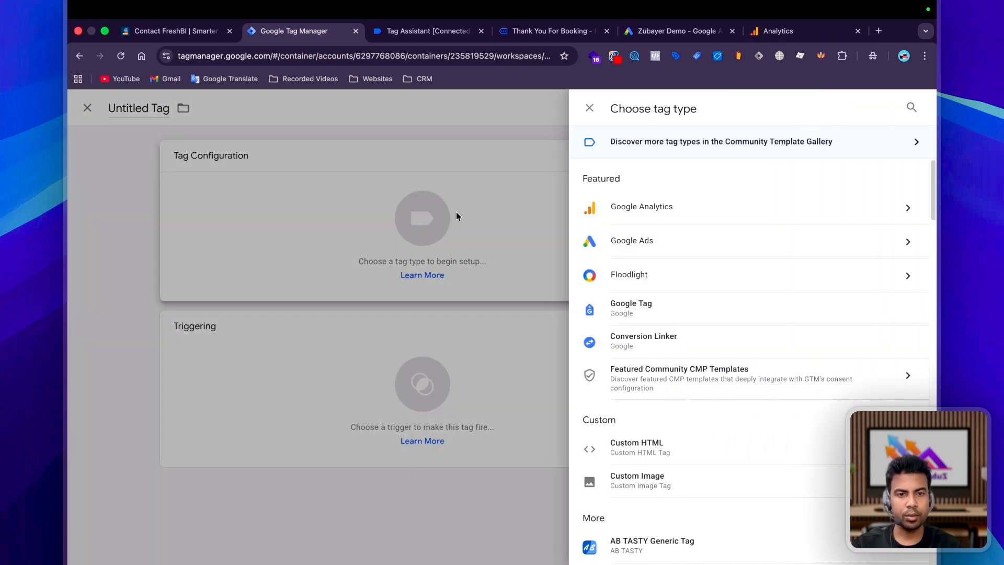
left_click(659, 313)
left_click(422, 278)
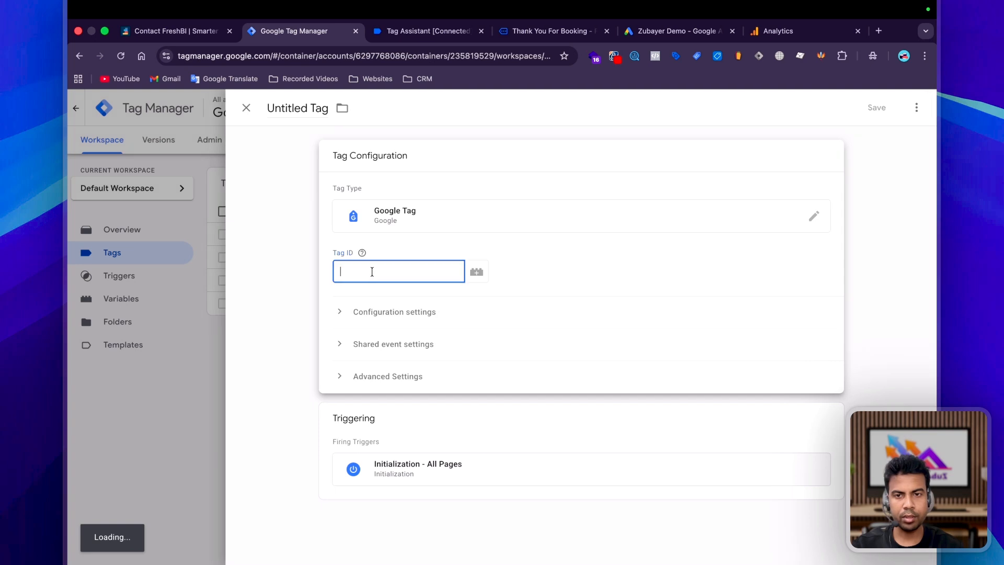
key("super+v")
key("super+a")
key("BackSpace")
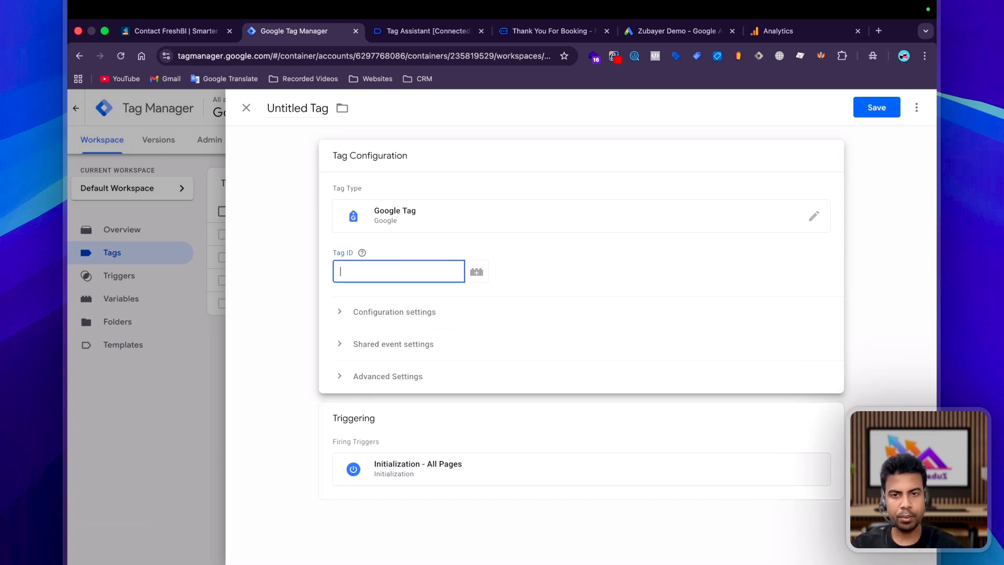
Create a Constant variable 'GA4 M id' holding the measurement ID and use it as Tag ID.
left_click(476, 271)
left_click(916, 103)
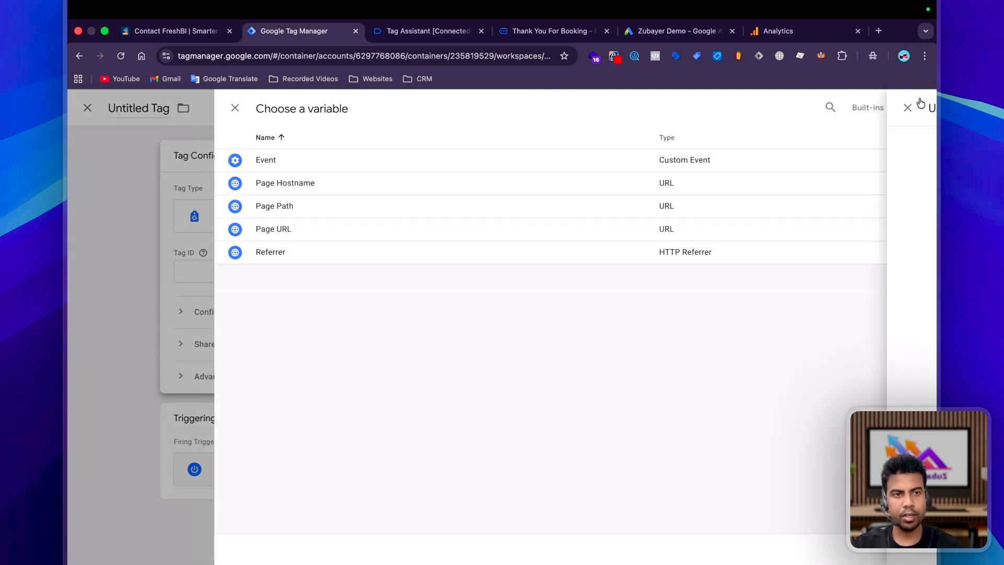
type("GA4 M id")
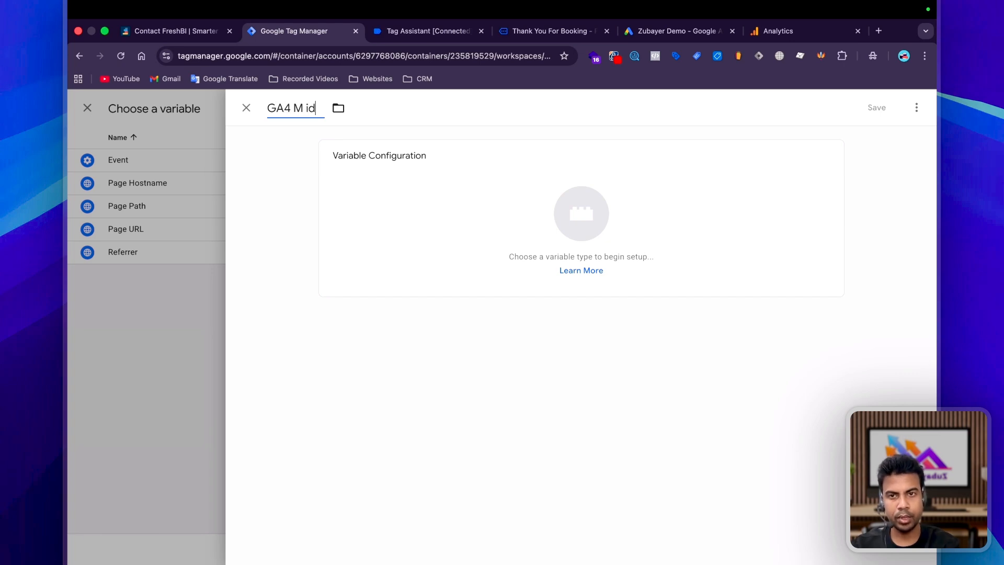
left_click(417, 195)
left_click(916, 107)
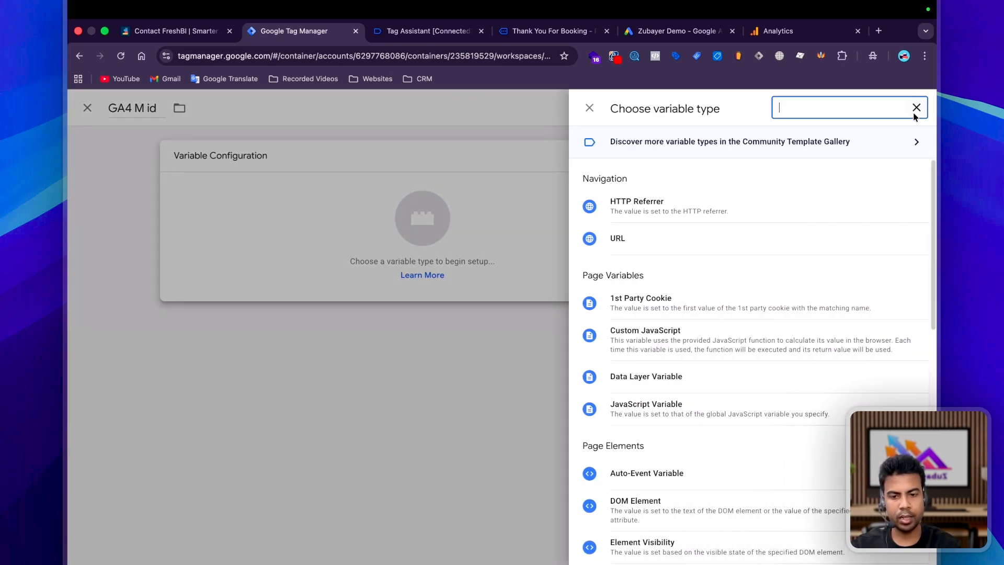
type("con")
left_click(678, 298)
key("super+v")
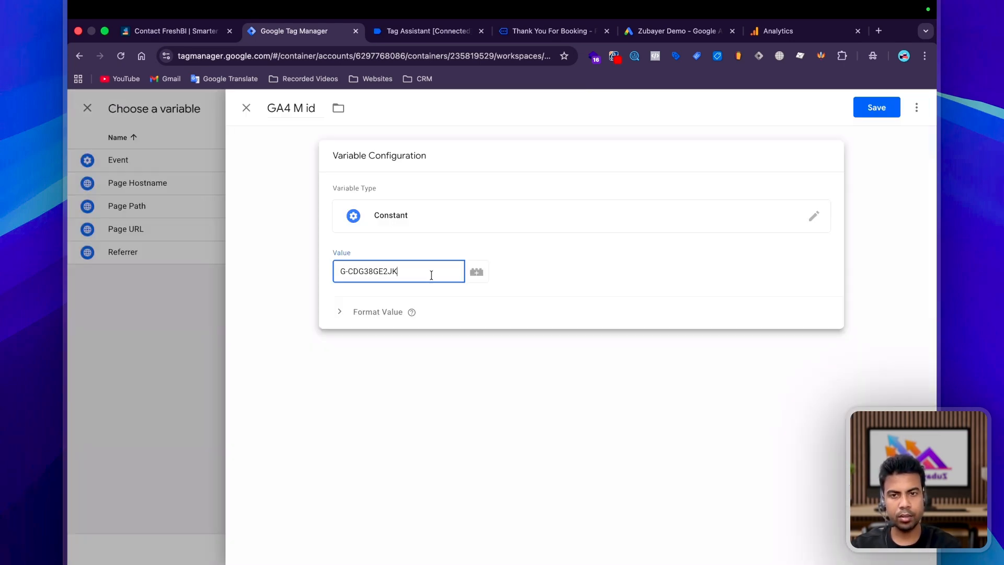
left_click(855, 106)
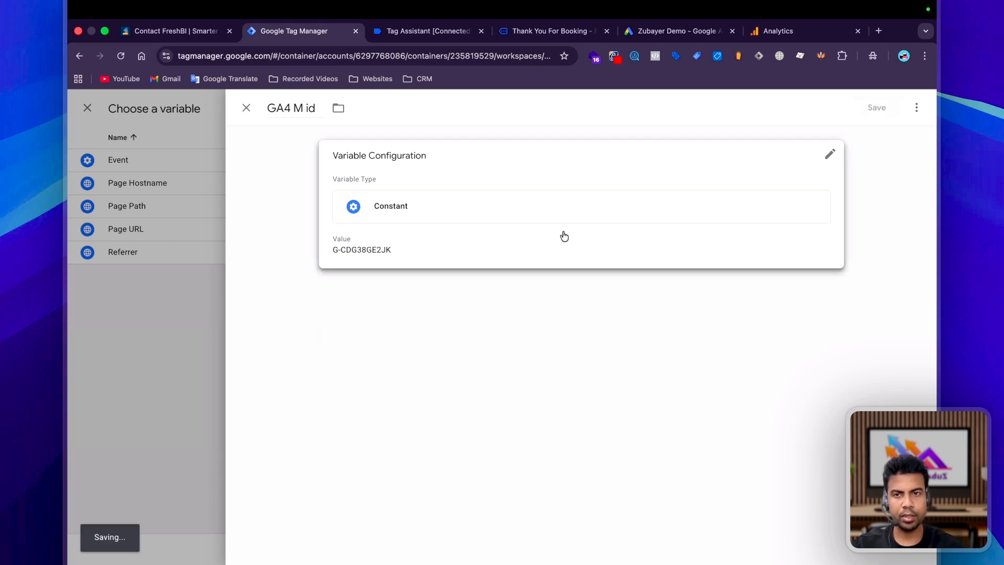
Add the configuration parameter send_page_view set to true.
left_click(410, 324)
scroll(392, 355, "down", 2)
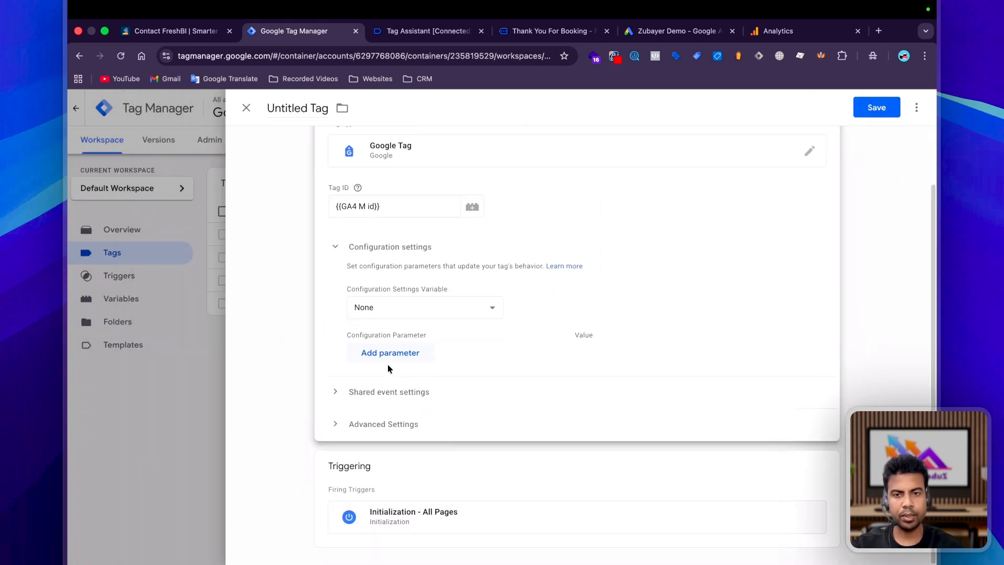
left_click(387, 352)
type("send_page_view")
left_click(624, 358)
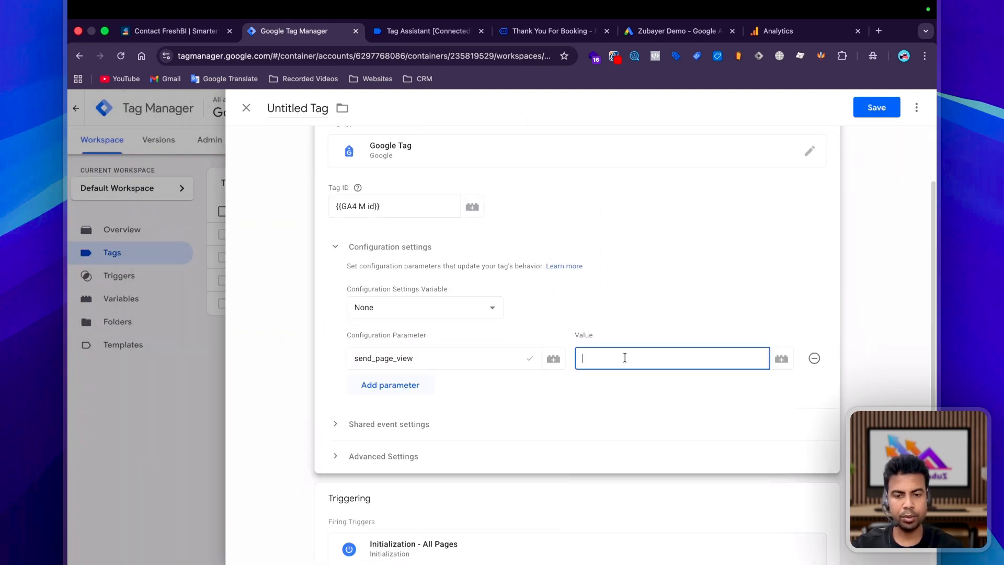
scroll(421, 470, "down", 1)
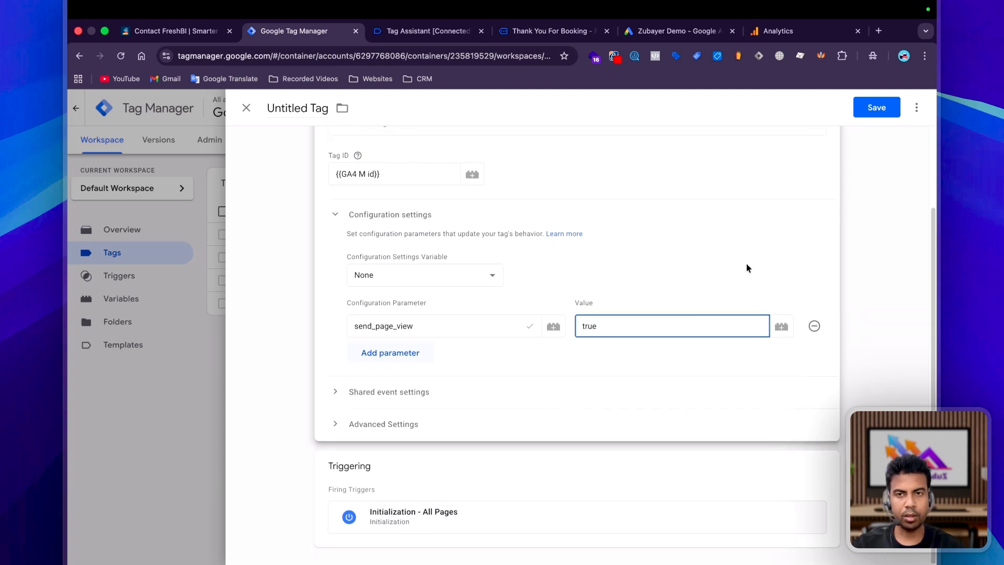
Save the tag under the name GA4 Config.
left_click(876, 108)
type("GA$ ")
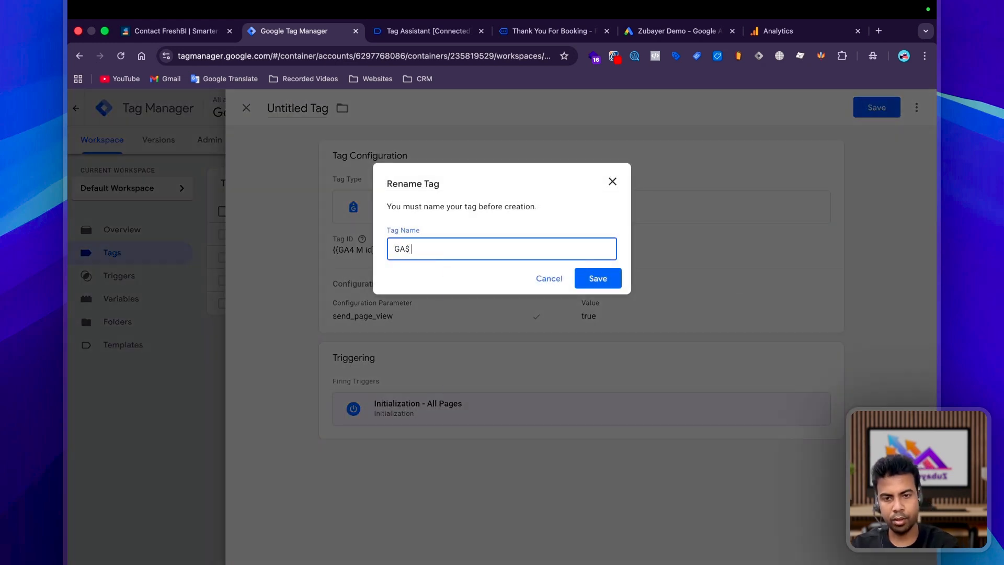
type("Config")
left_click(595, 279)
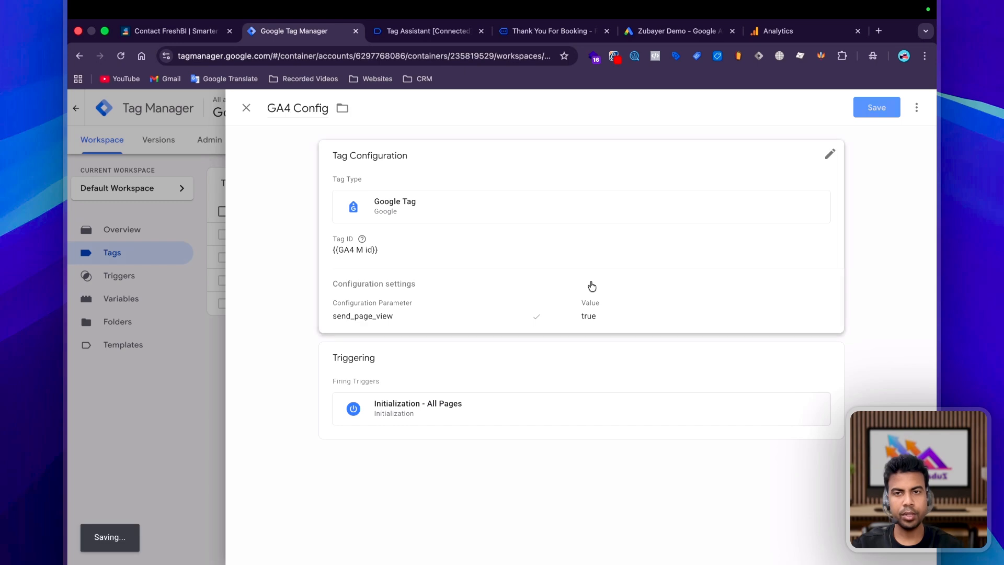
left_click(888, 184)
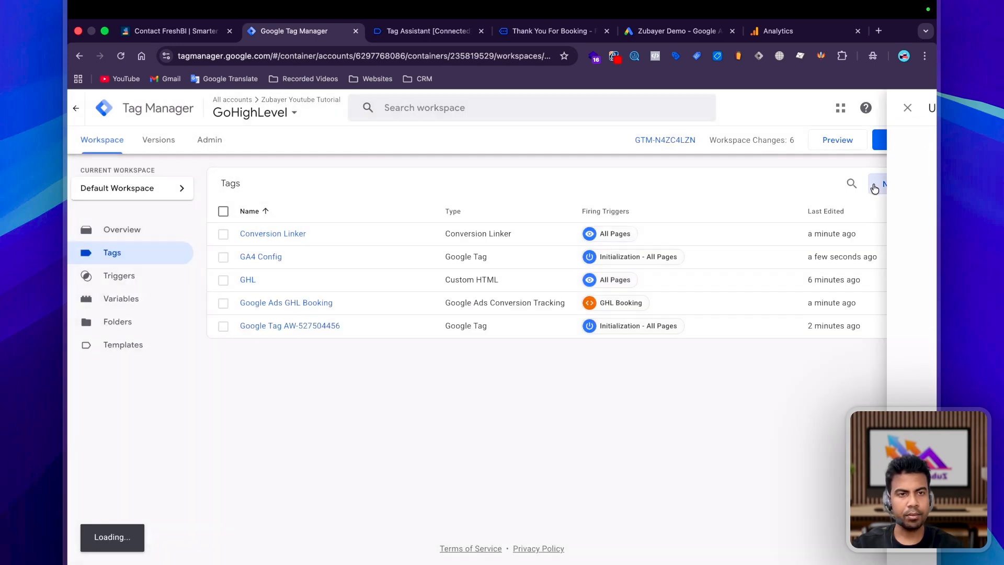
Create a new GA4 Event tag and name it 'GA4 GHL Booking'.
left_click(382, 161)
left_click(590, 206)
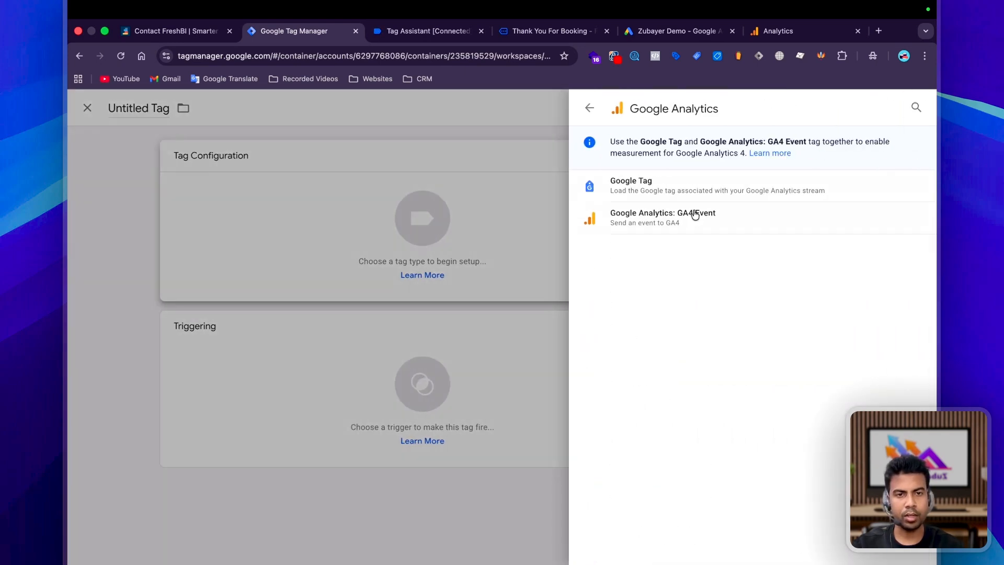
left_click(692, 215)
left_click(297, 114)
type("GA4 GHL Booking")
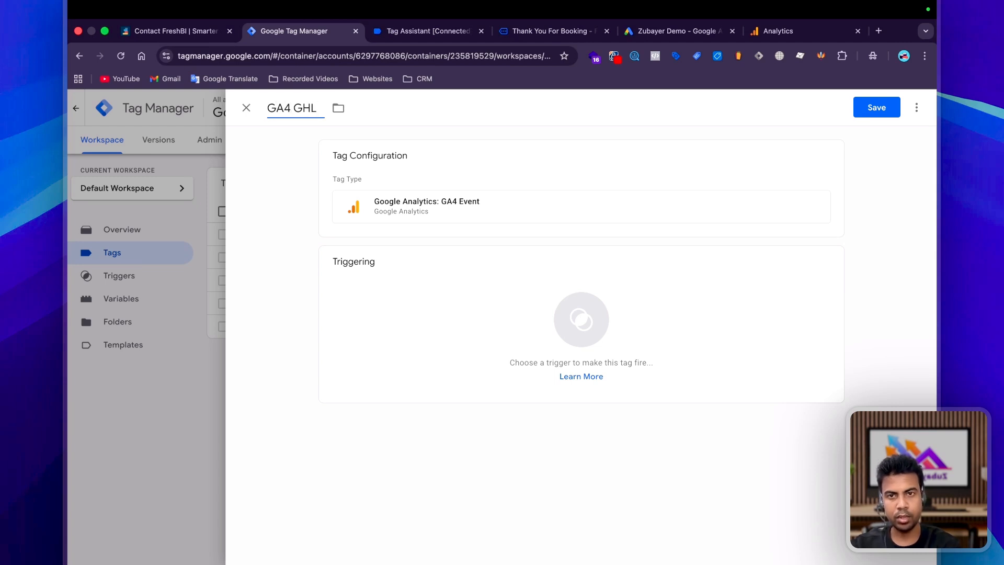
Fire it on GHL Booking with Measurement ID {{GA4 M id}} and event name ghl_booking, then save.
left_click(441, 354)
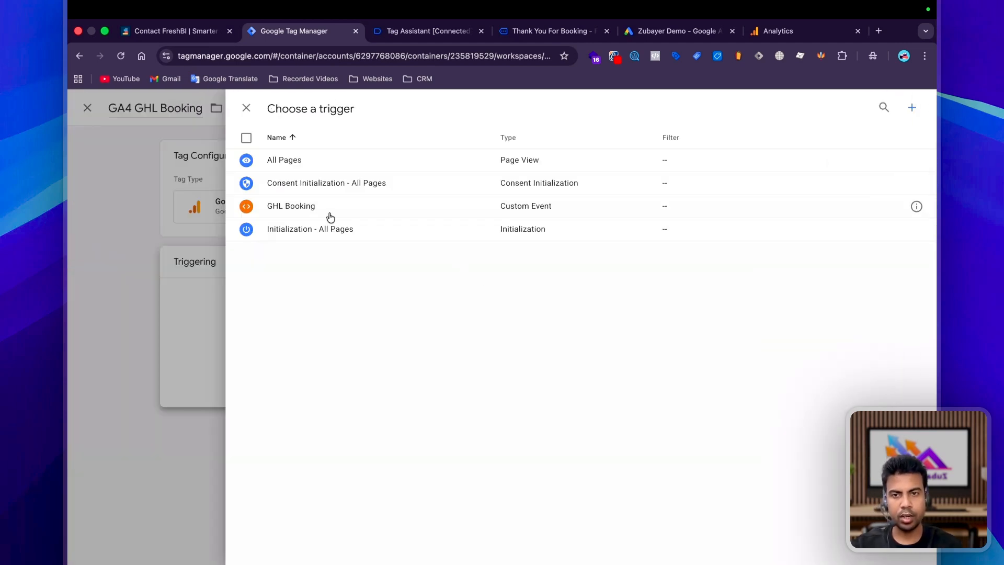
left_click(356, 213)
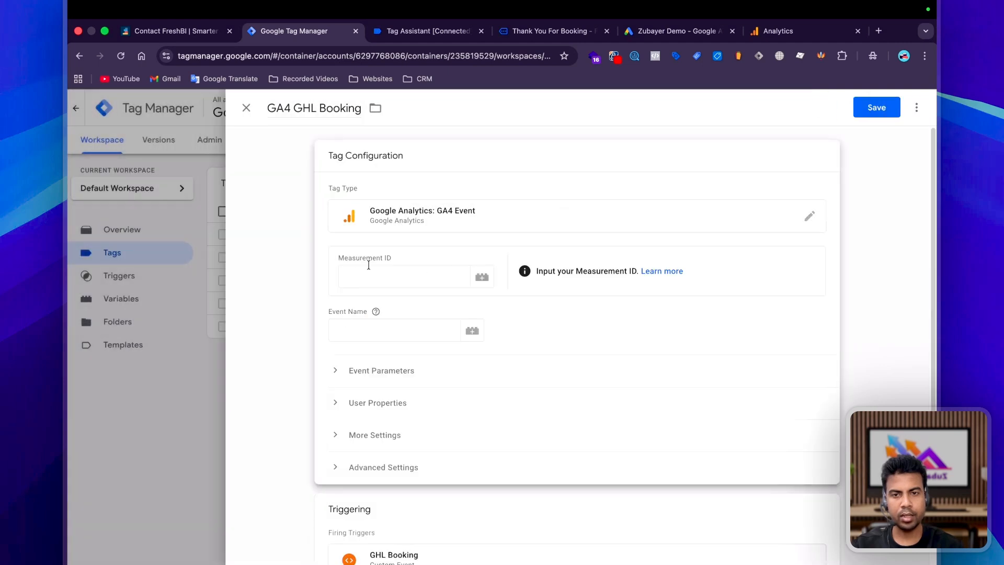
left_click(368, 265)
type("{{ga4")
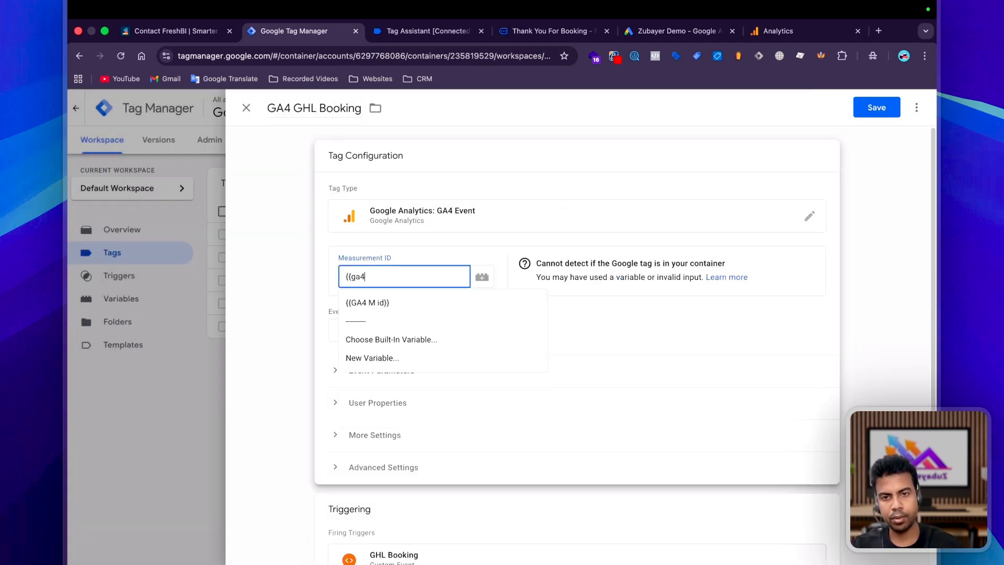
left_click(369, 302)
left_click(370, 323)
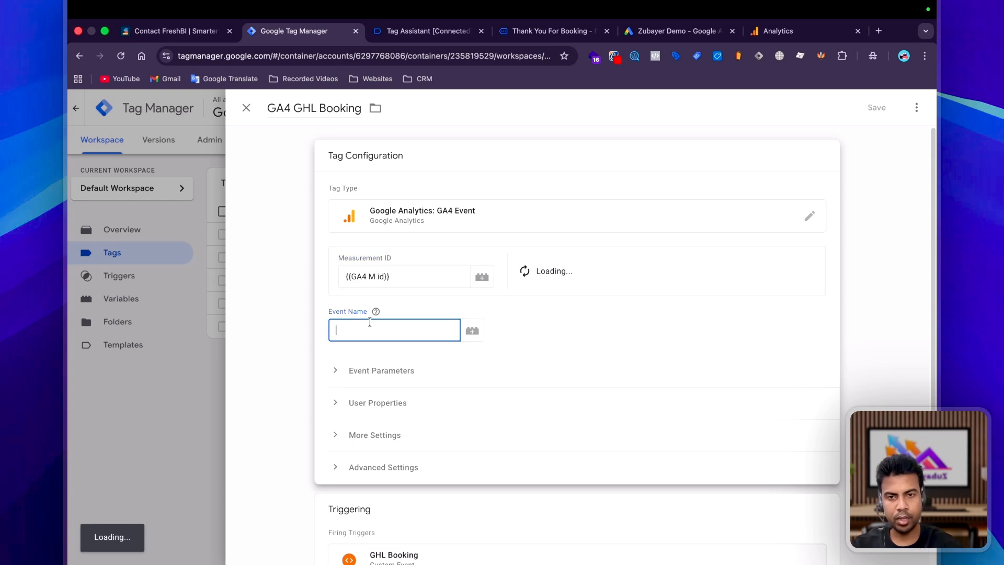
type("ghl_booking")
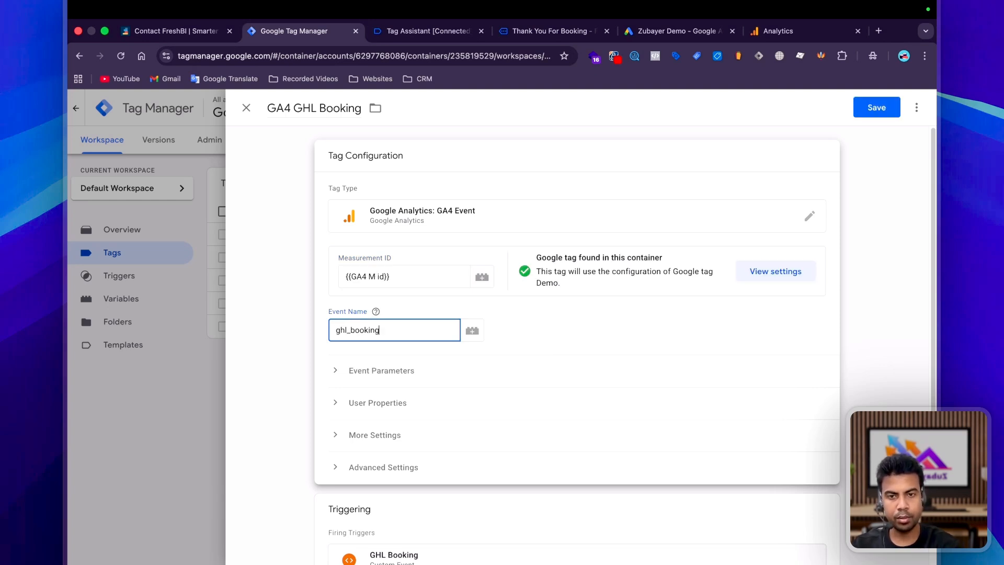
left_click(888, 106)
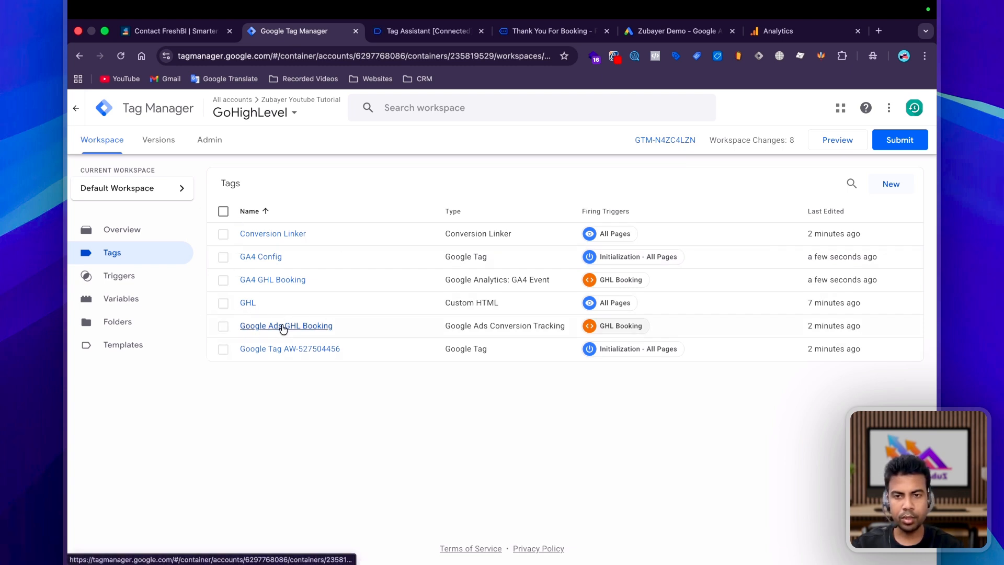
left_click(224, 327)
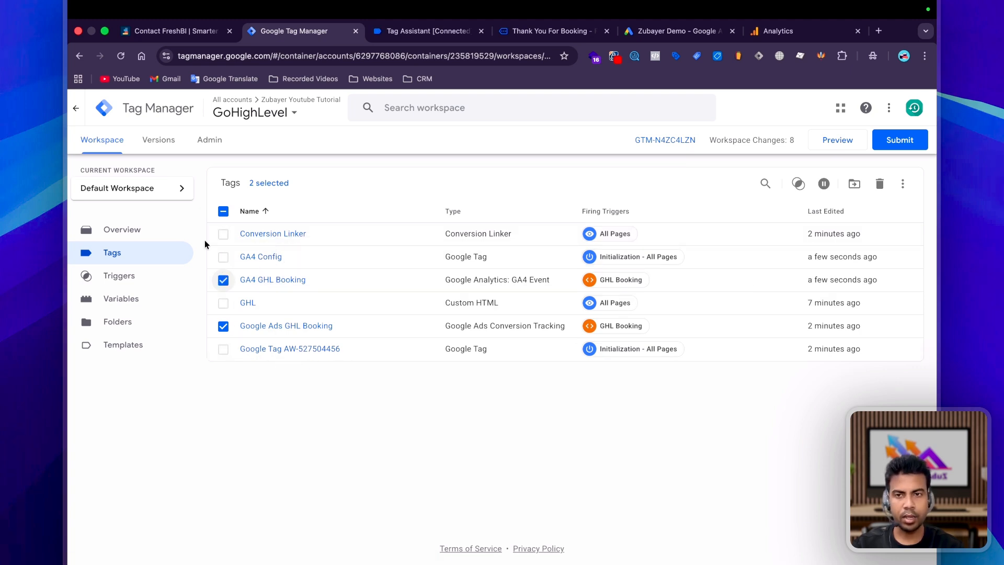
left_click(224, 210)
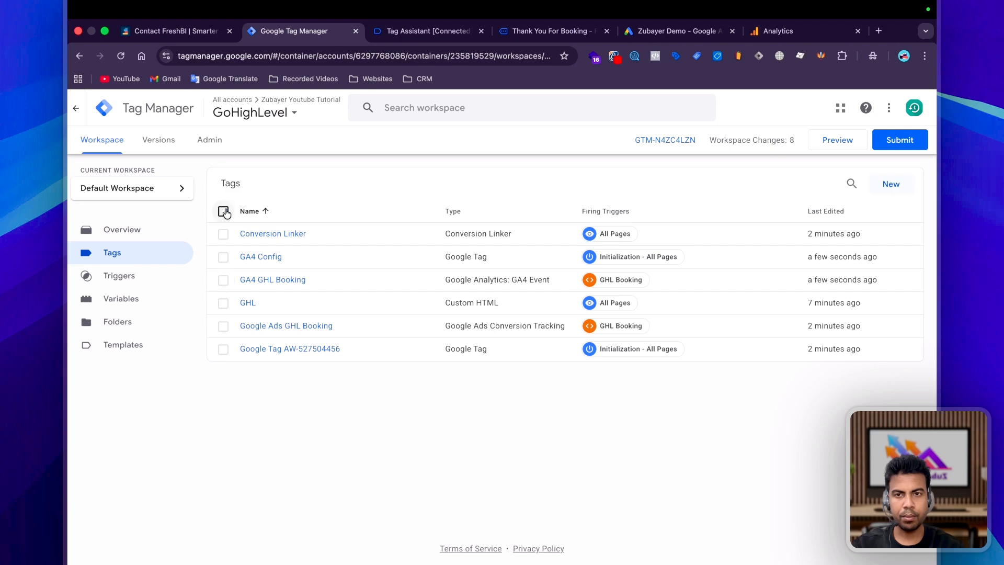
Start the container preview and pick Nov 28 at 11:30 PM in the FreshBI booking calendar.
left_click(838, 141)
scroll(613, 316, "down", 3)
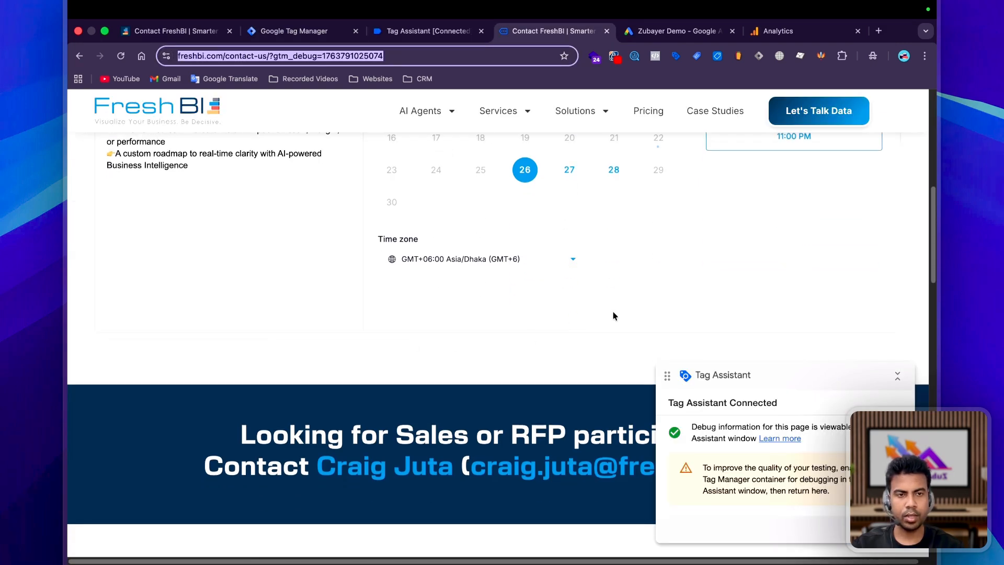
scroll(612, 316, "up", 5)
scroll(582, 328, "down", 4)
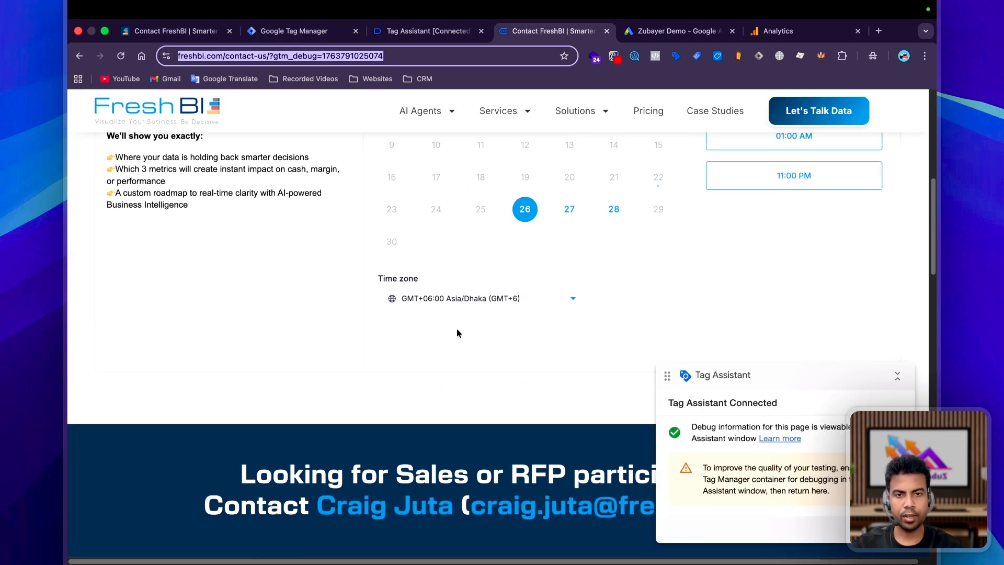
left_click(614, 209)
scroll(805, 254, "down", 4)
left_click(773, 235)
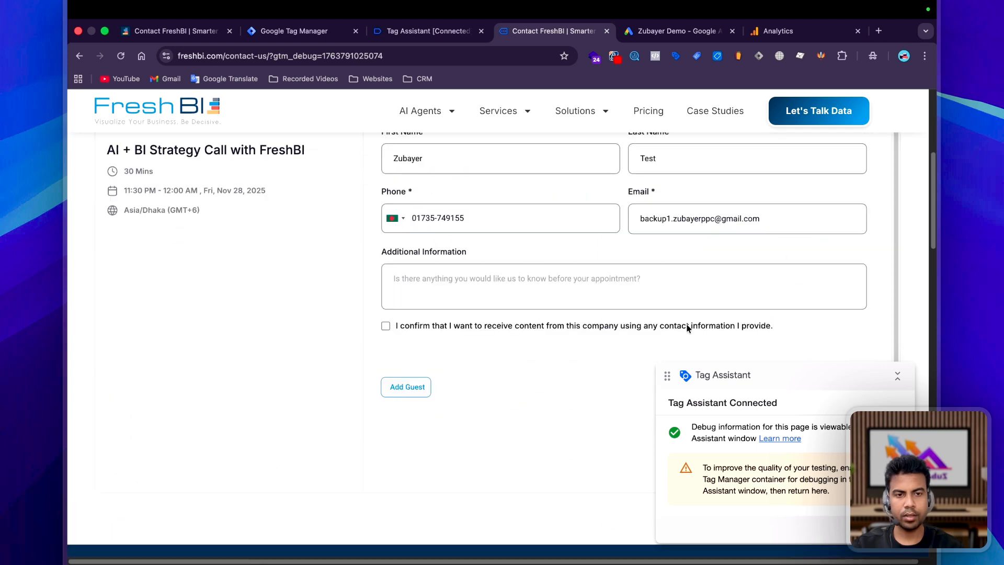
left_click(671, 32)
scroll(434, 481, "down", 1)
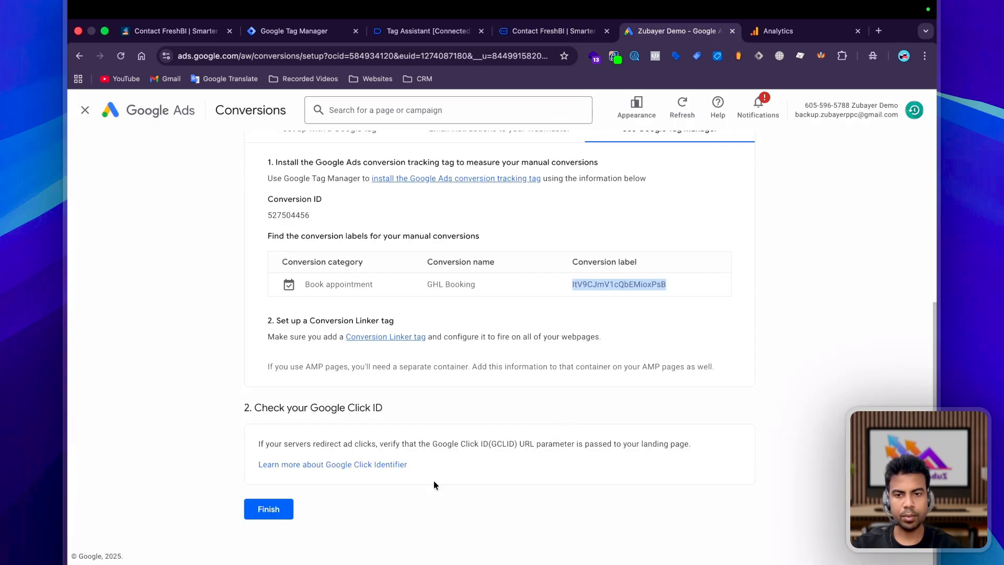
Finish the GHL Booking conversion setup in Google Ads and close the GA4 web stream details.
left_click(268, 509)
key("ctrl+Tab")
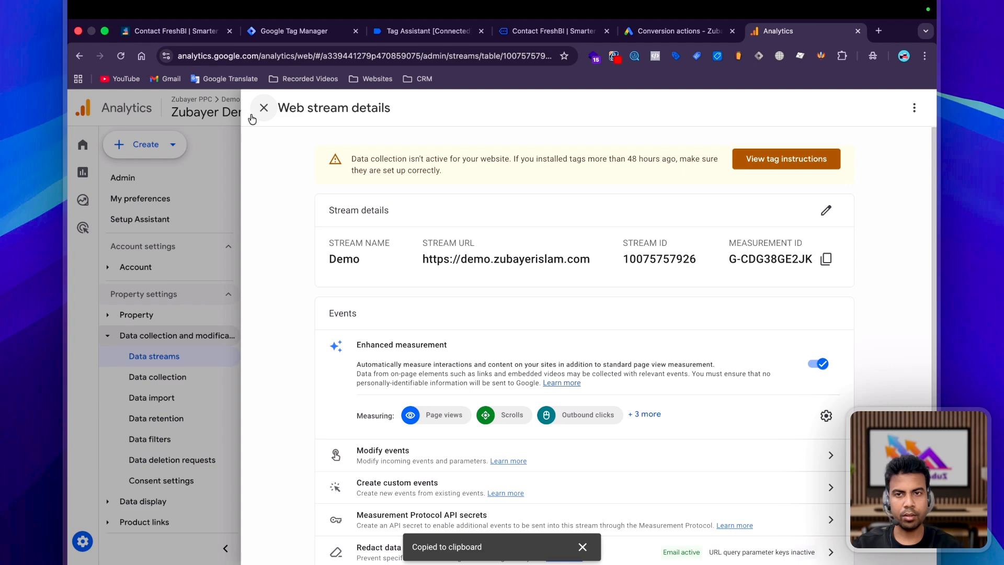
left_click(253, 119)
scroll(179, 442, "down", 5)
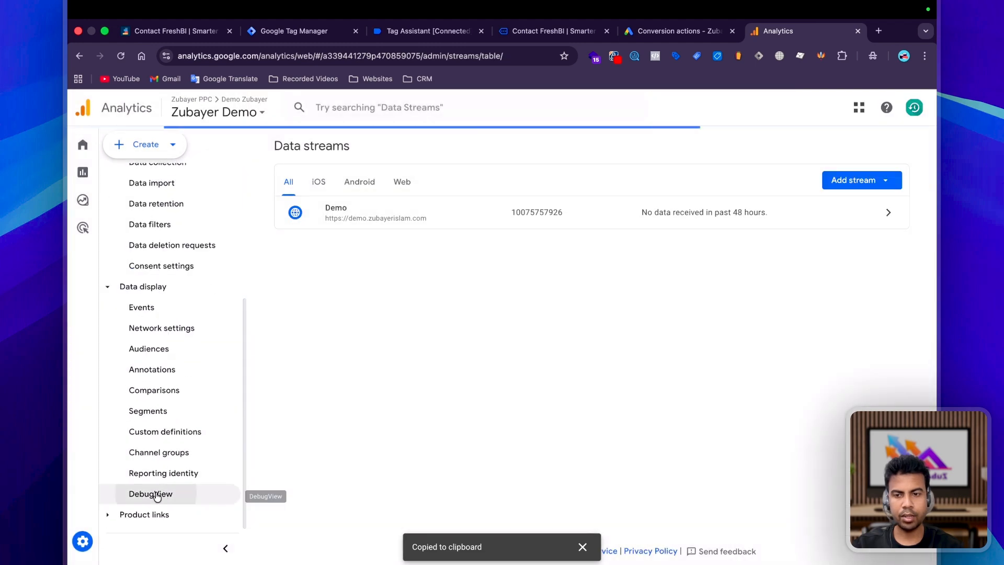
In DebugView, confirm page_view's page_title reads 'Contact FreshBI | Smarter AI & BI Services'.
left_click(157, 495)
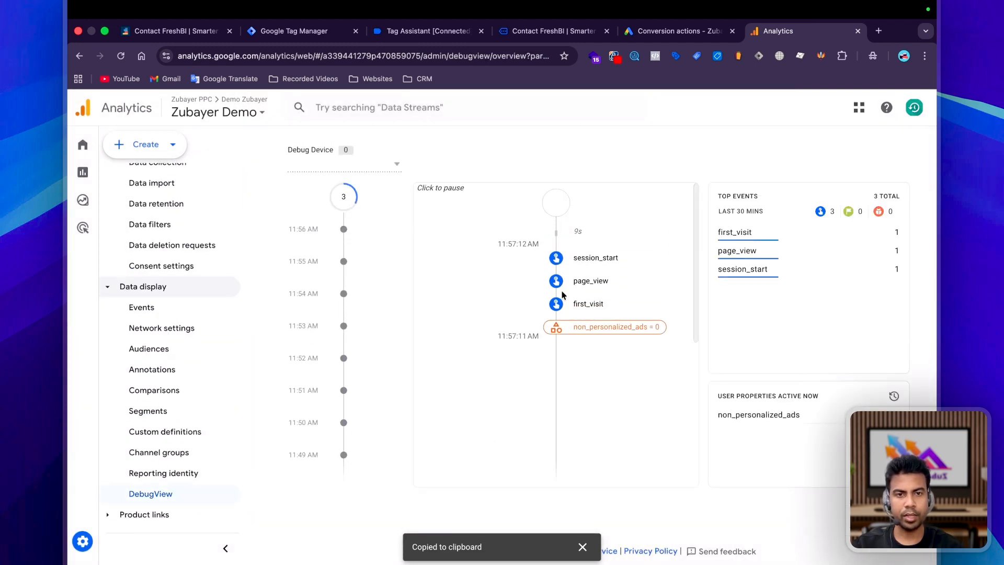
left_click(590, 282)
scroll(589, 293, "down", 3)
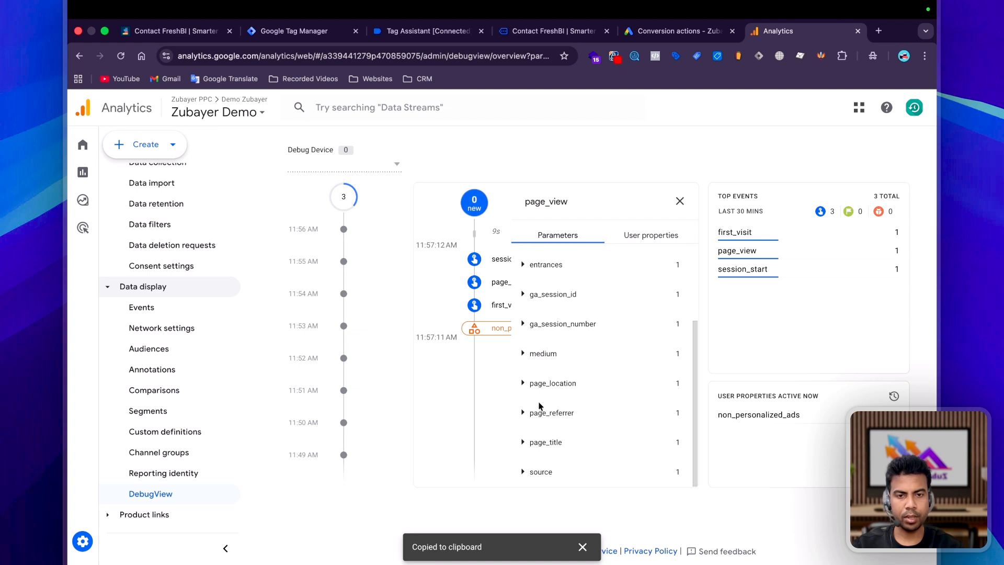
left_click(543, 423)
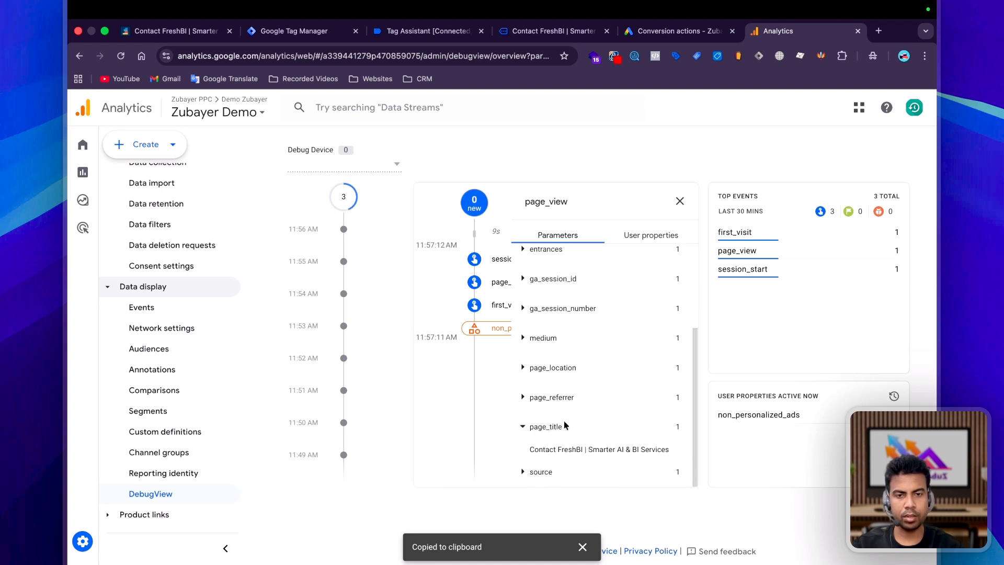
left_click(549, 31)
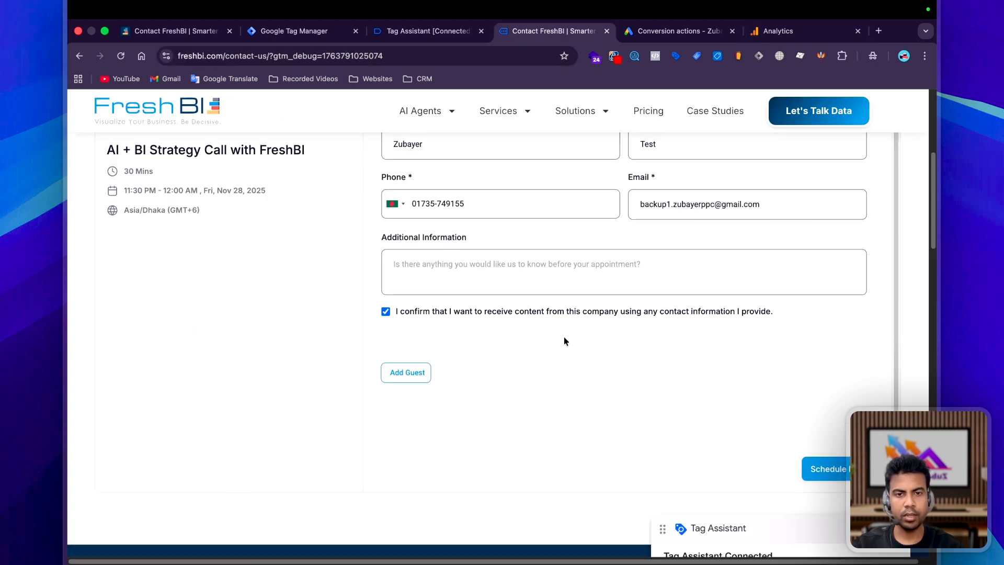
Schedule the strategy call booking, then check DebugView and Google Ads conversion actions for new activity.
left_click(825, 451)
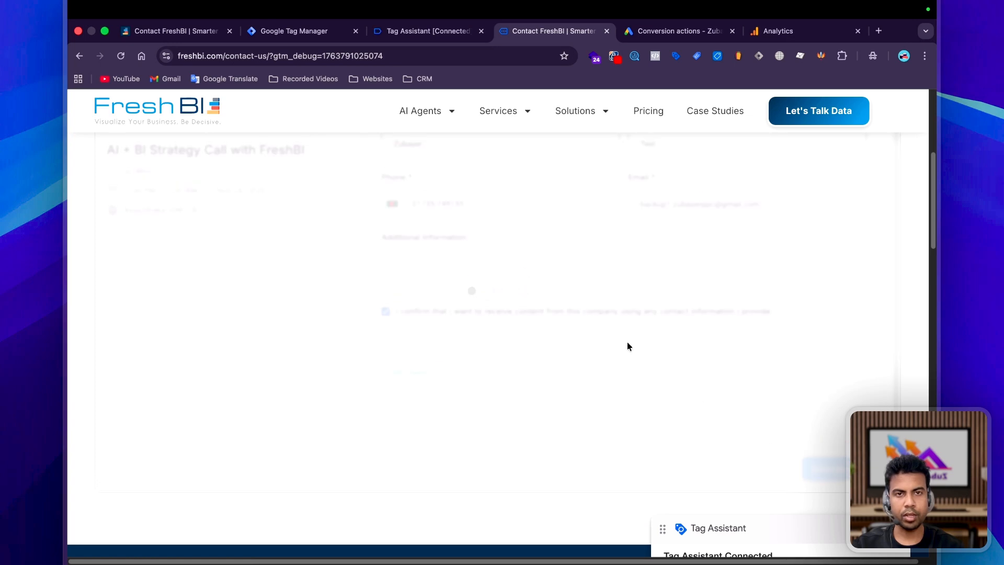
left_click(778, 31)
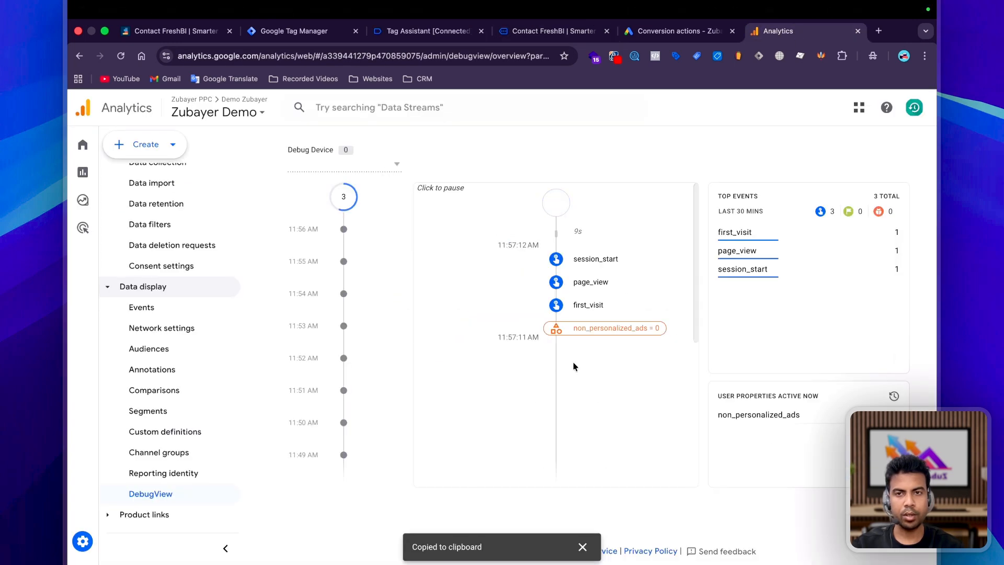
left_click(662, 31)
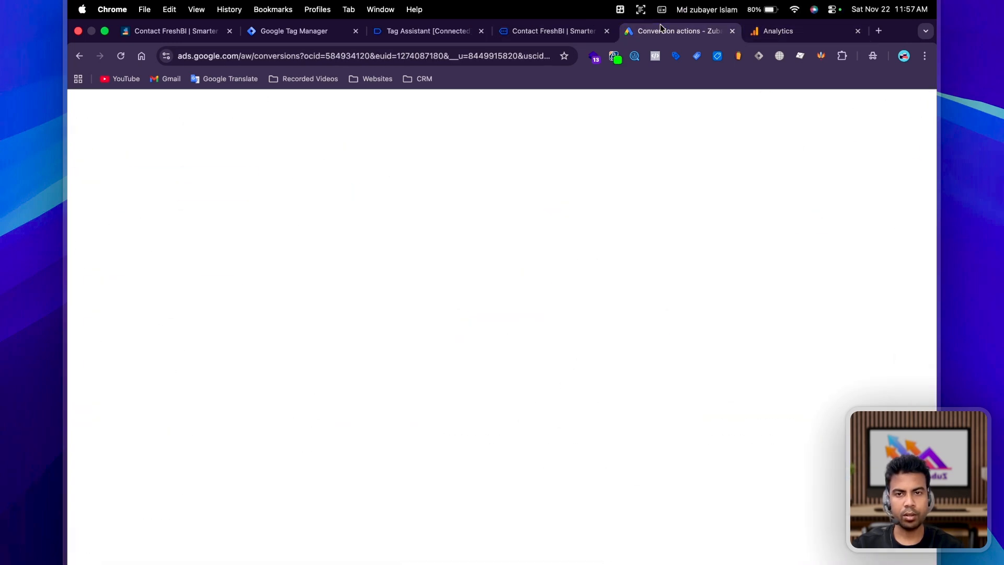
scroll(513, 380, "down", 10)
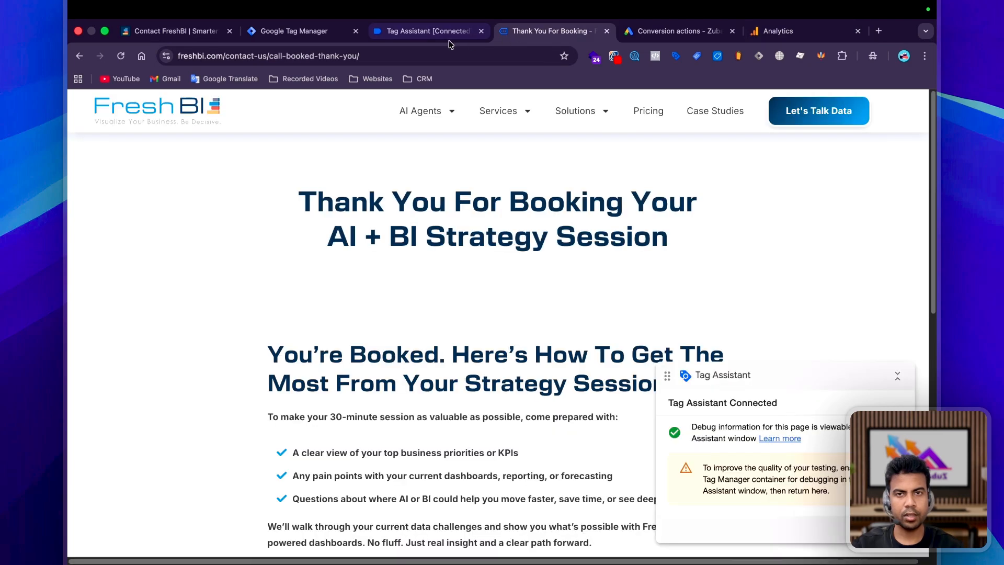
left_click(442, 32)
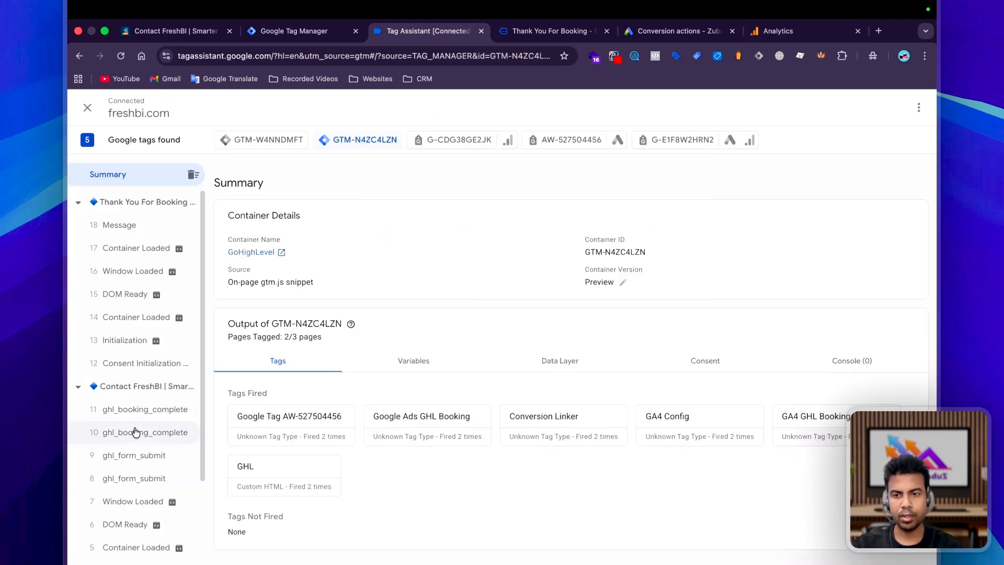
Review the tags fired on ghl_booking_complete, glance at the thank-you page, then view Google Ads conversions.
scroll(146, 431, "down", 4)
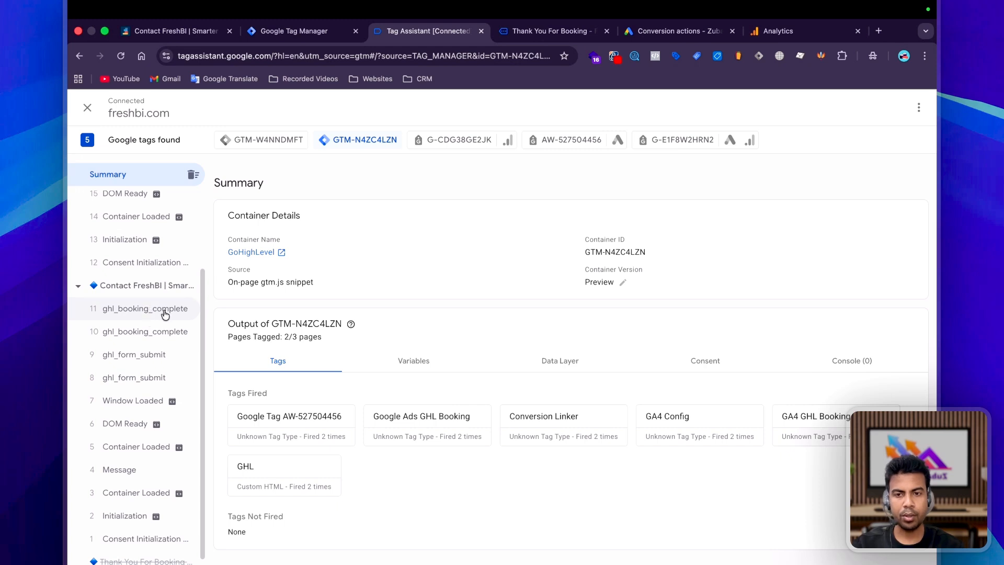
left_click(140, 340)
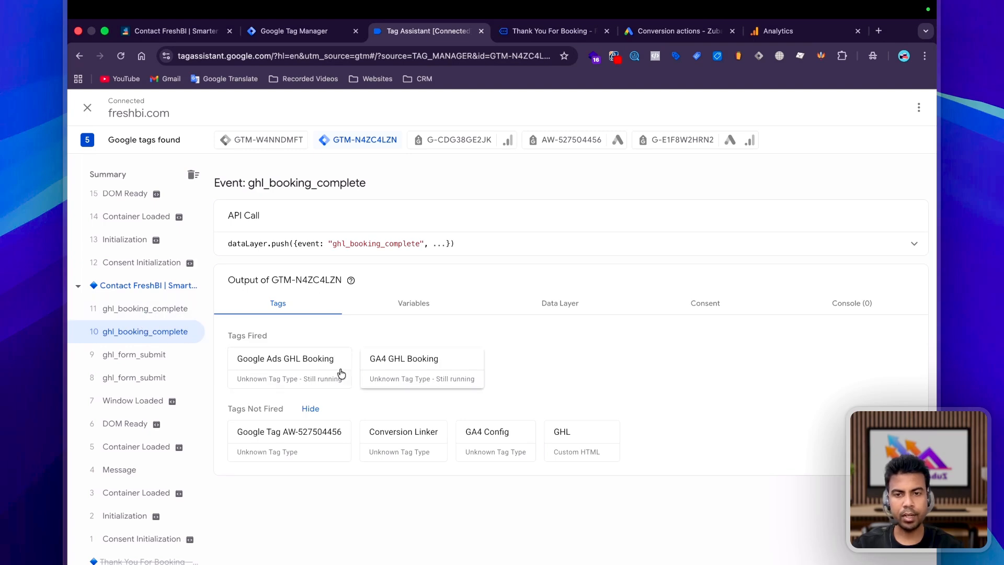
left_click(549, 30)
scroll(550, 290, "down", 15)
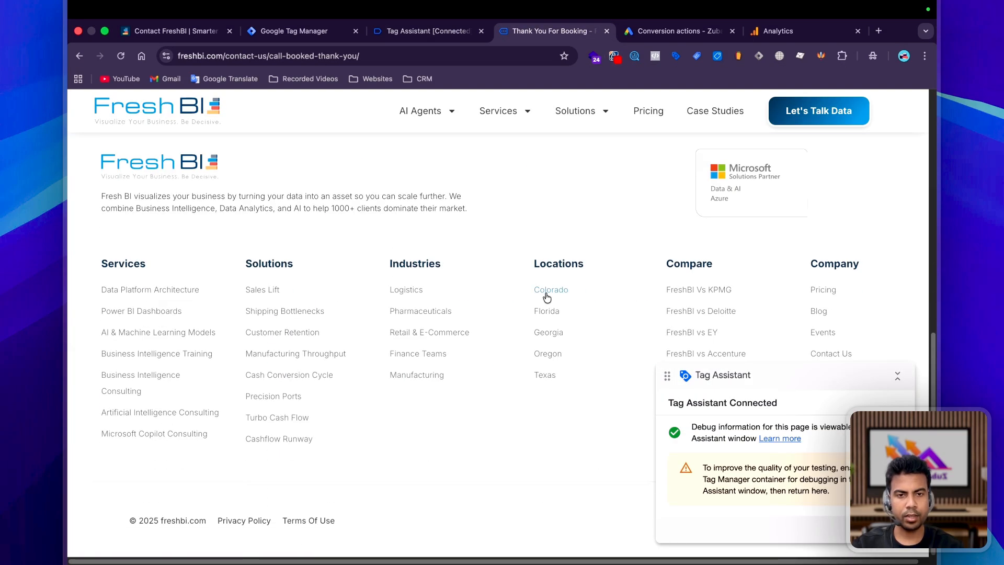
left_click(717, 32)
scroll(464, 309, "up", 3)
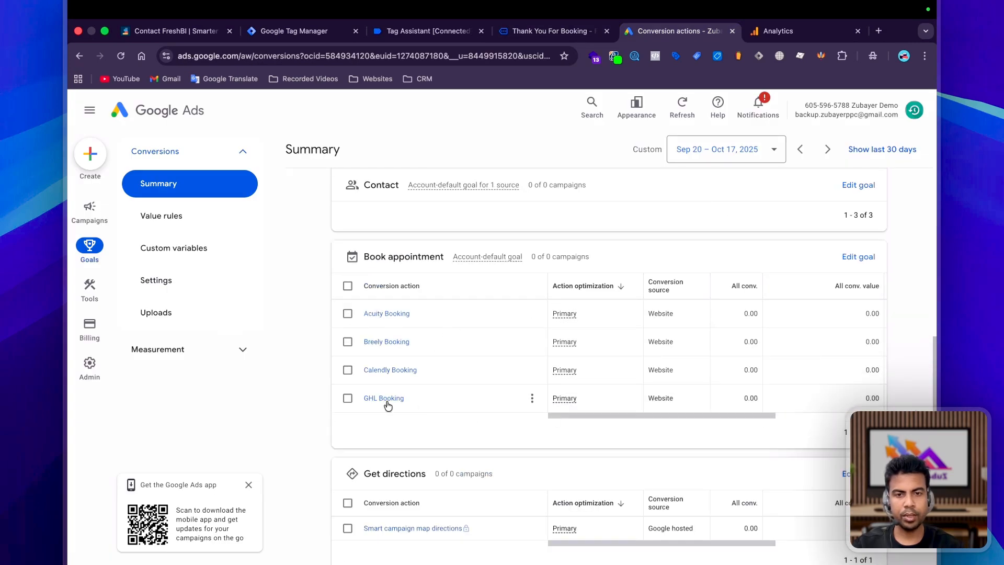
Check DebugView for ghl_booking, then scroll the Book appointment table to show GHL Booking as Inactive.
left_click(820, 31)
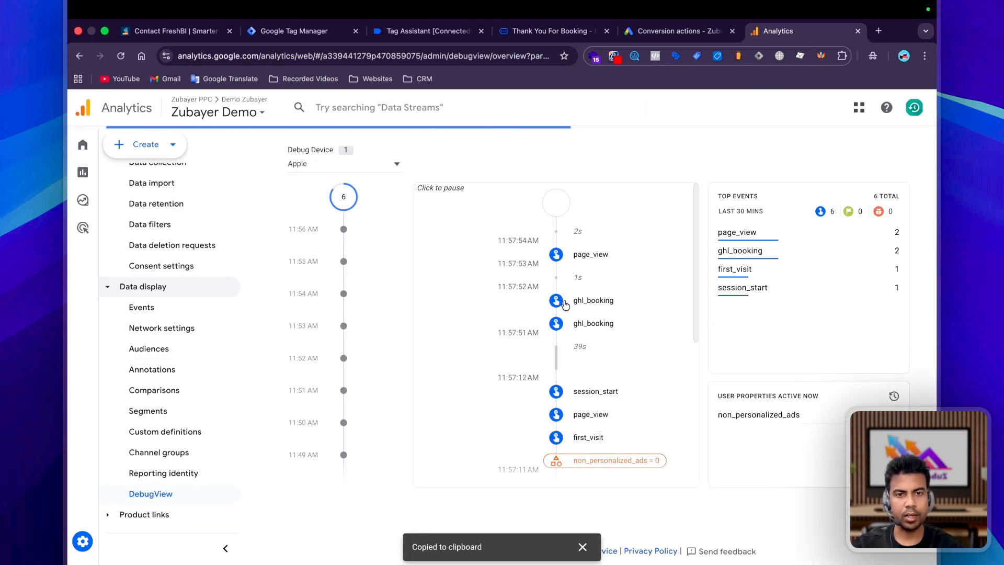
left_click(674, 31)
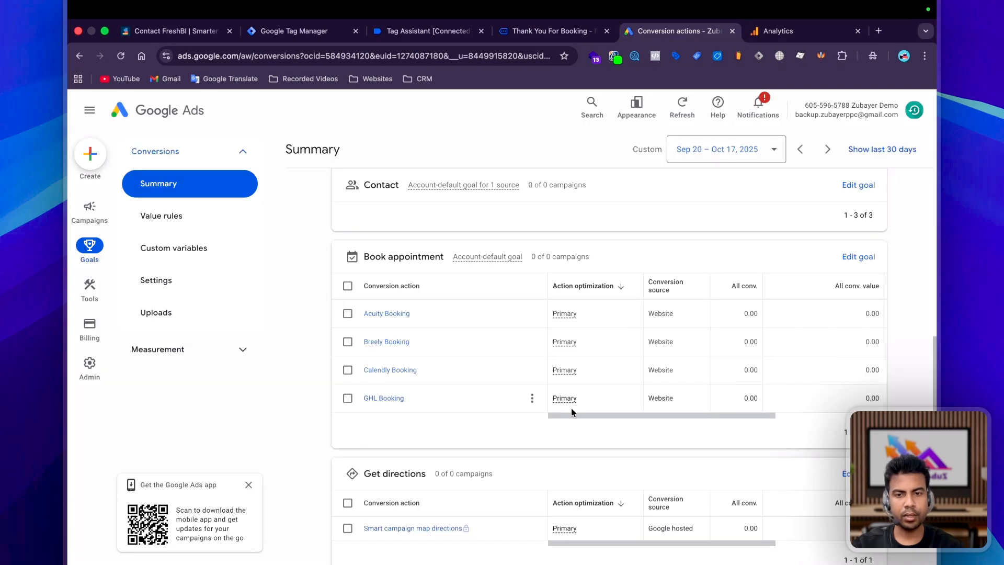
left_click_drag(575, 416, 739, 407)
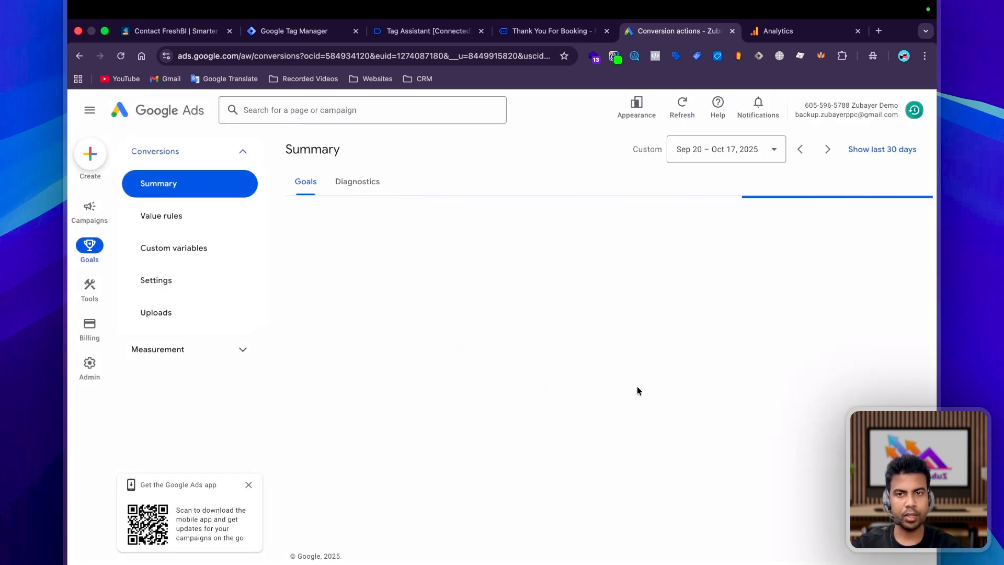
scroll(660, 417, "right", 5)
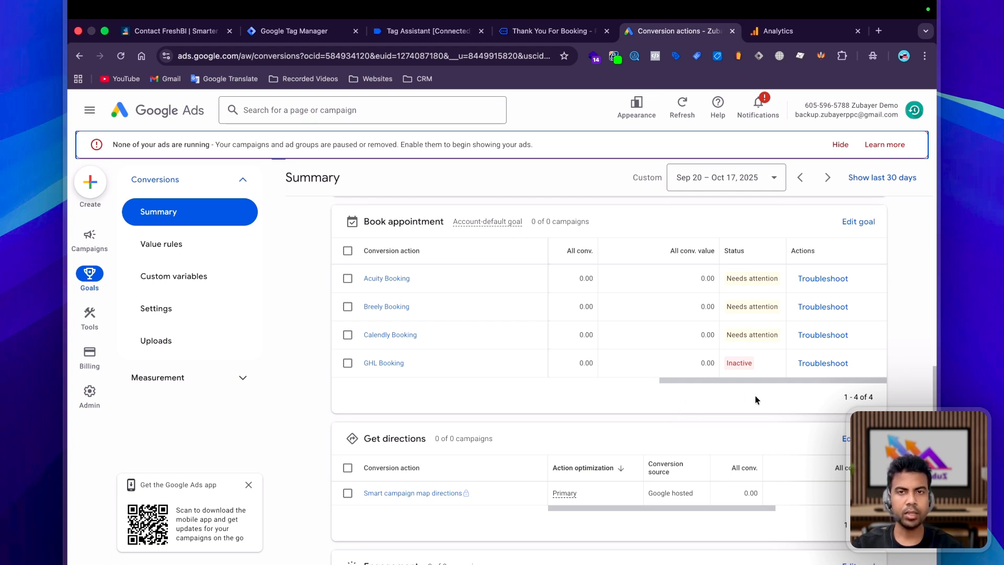
left_click(430, 35)
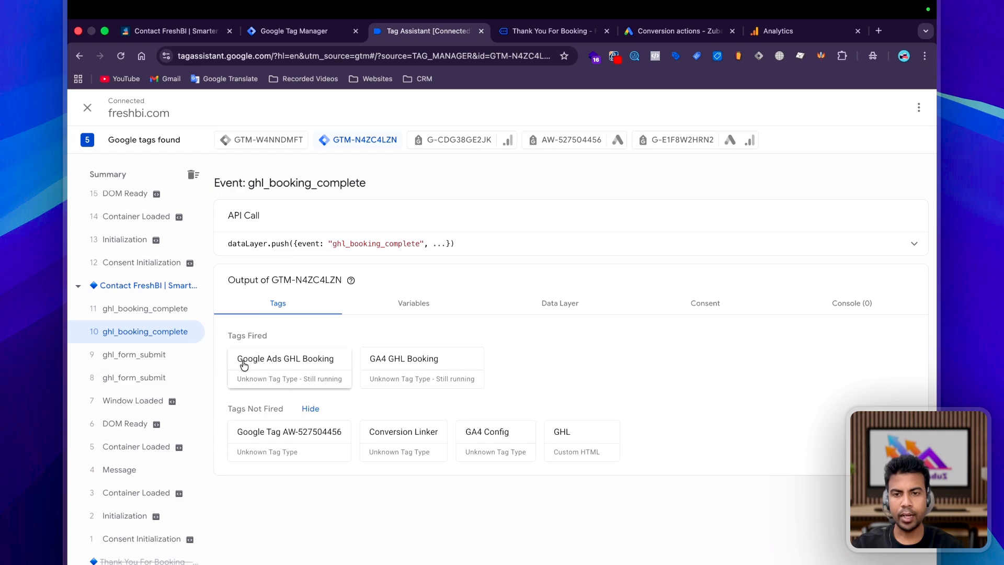
Open event 11's Google Ads and GA4 GHL Booking tag details, confirming both fired.
left_click(147, 309)
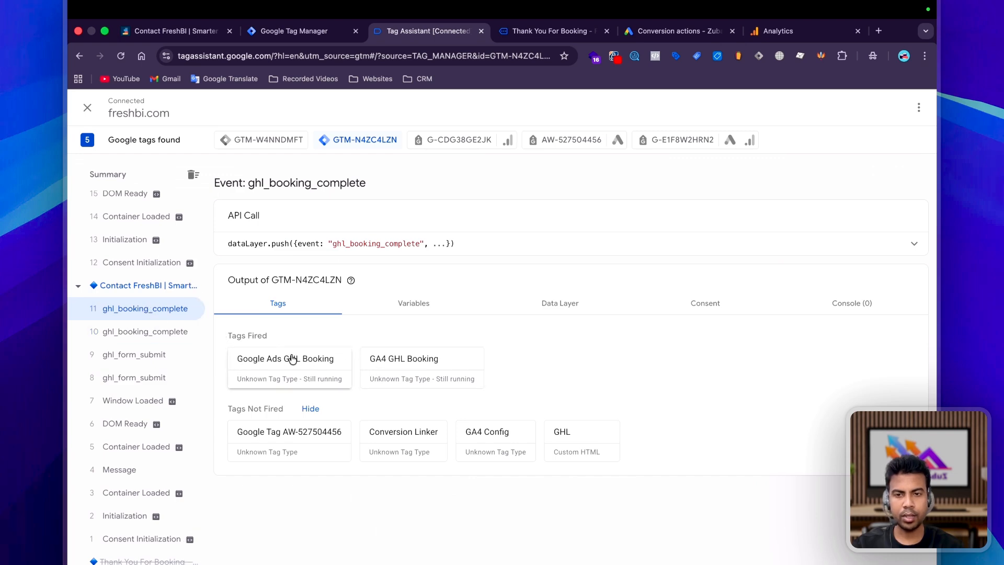
left_click(266, 374)
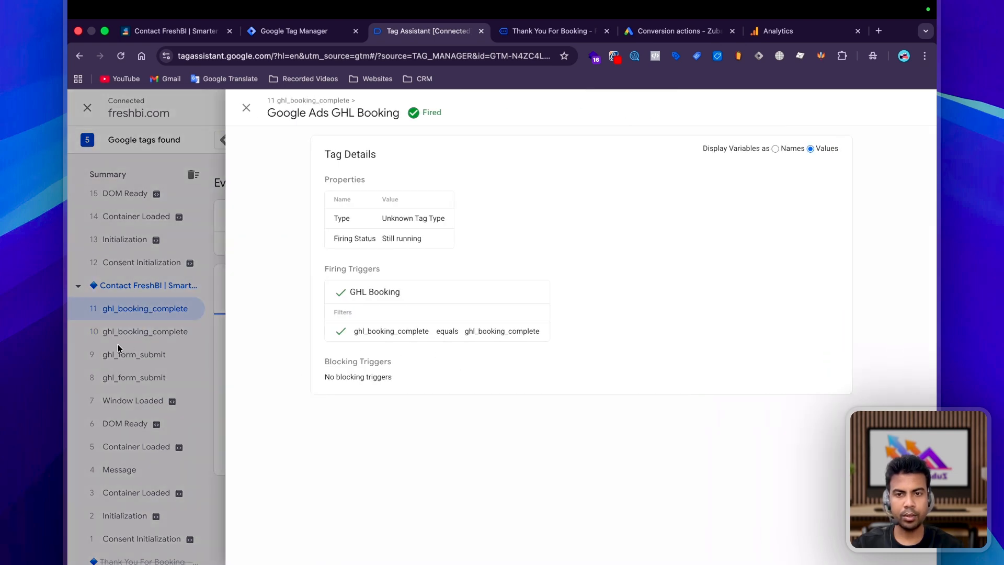
key("Escape")
left_click(454, 380)
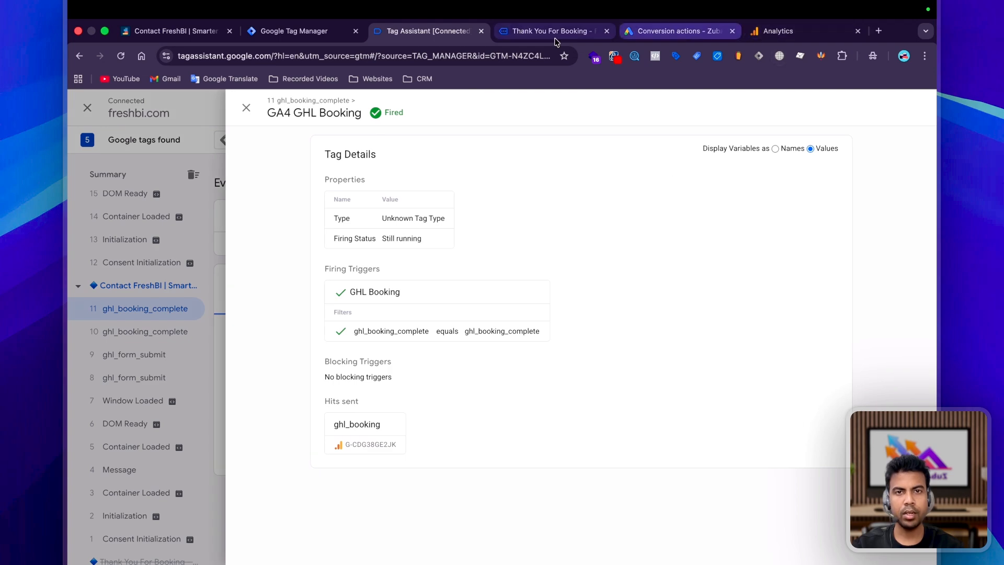
left_click(528, 31)
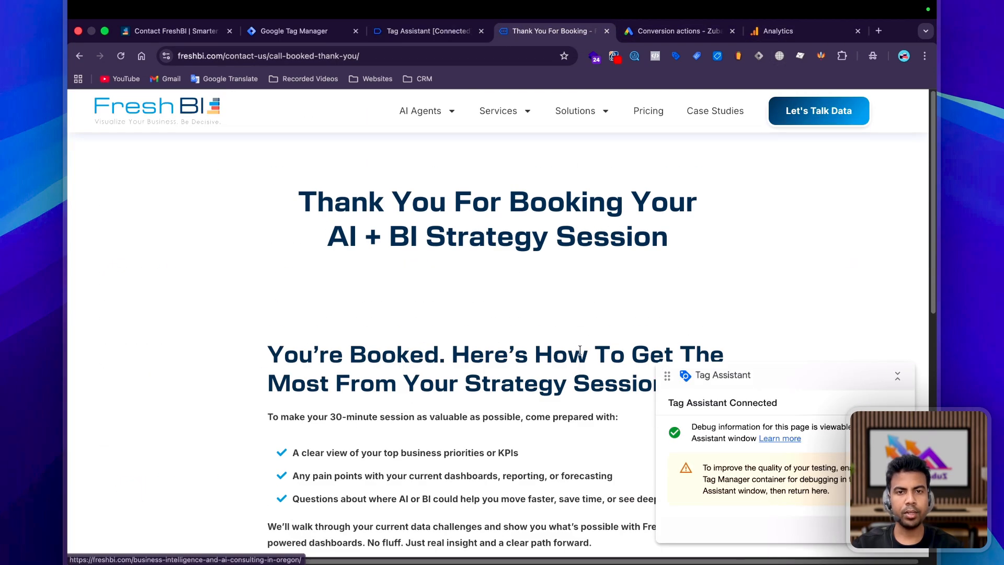